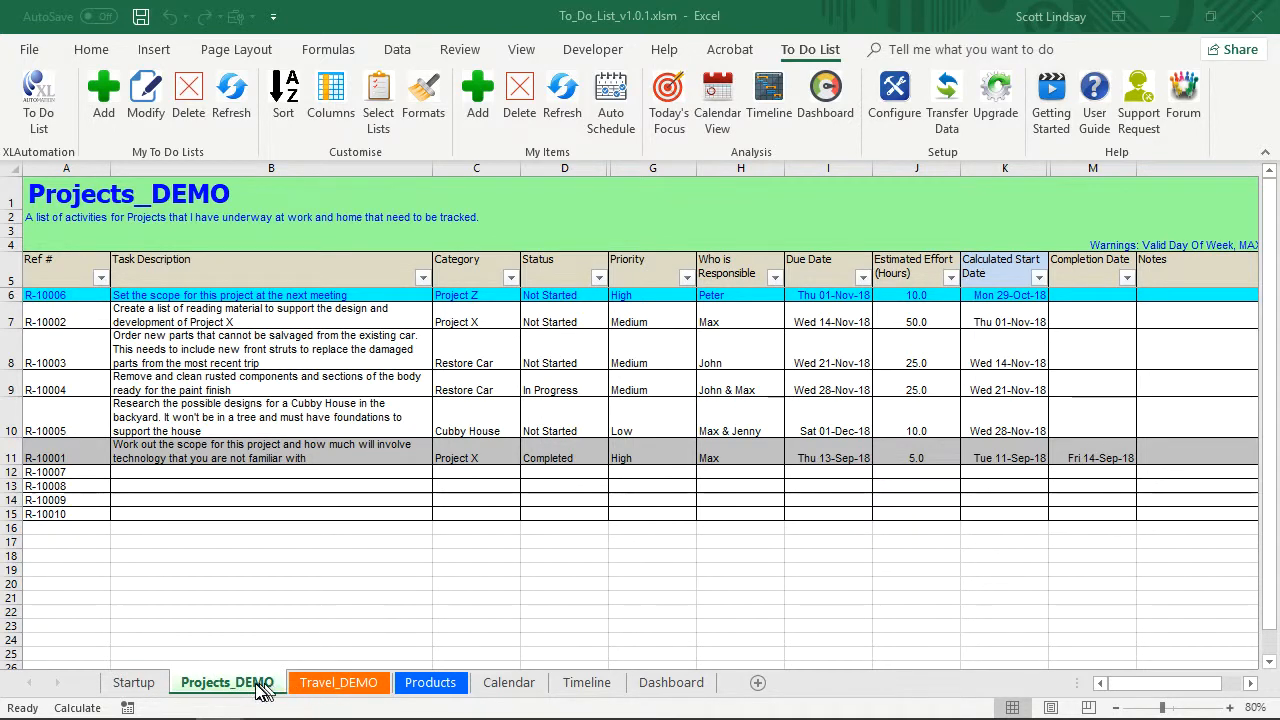
- Look through the Travel_DEMO, Calendar, Timeline and Dashboard sheets, ending back on Projects_DEMO
left_click(341, 690)
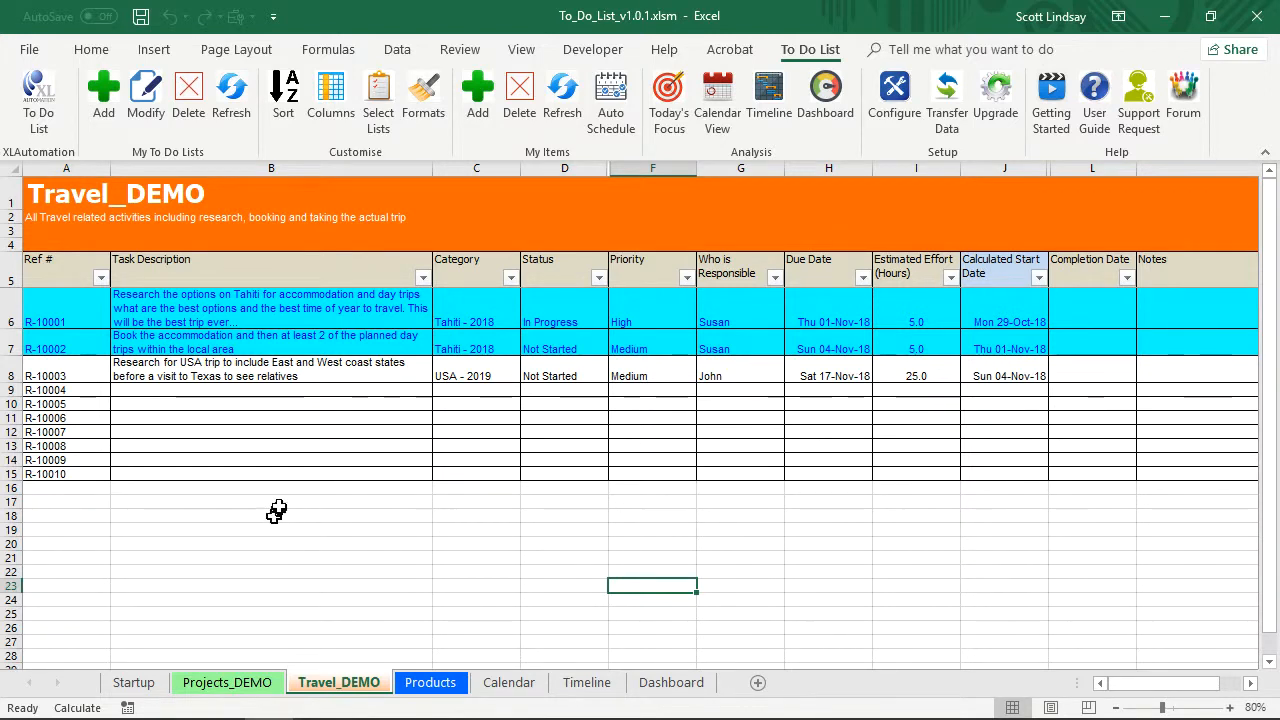
left_click(524, 684)
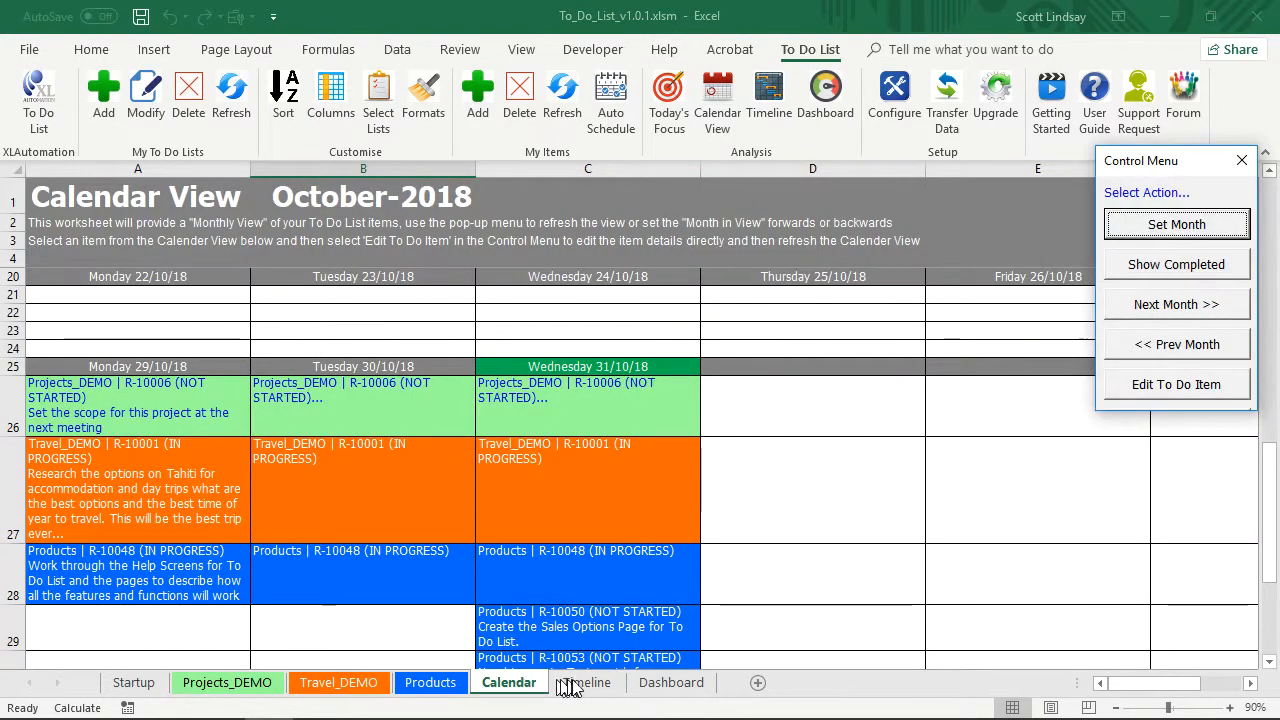
left_click(600, 685)
left_click(650, 689)
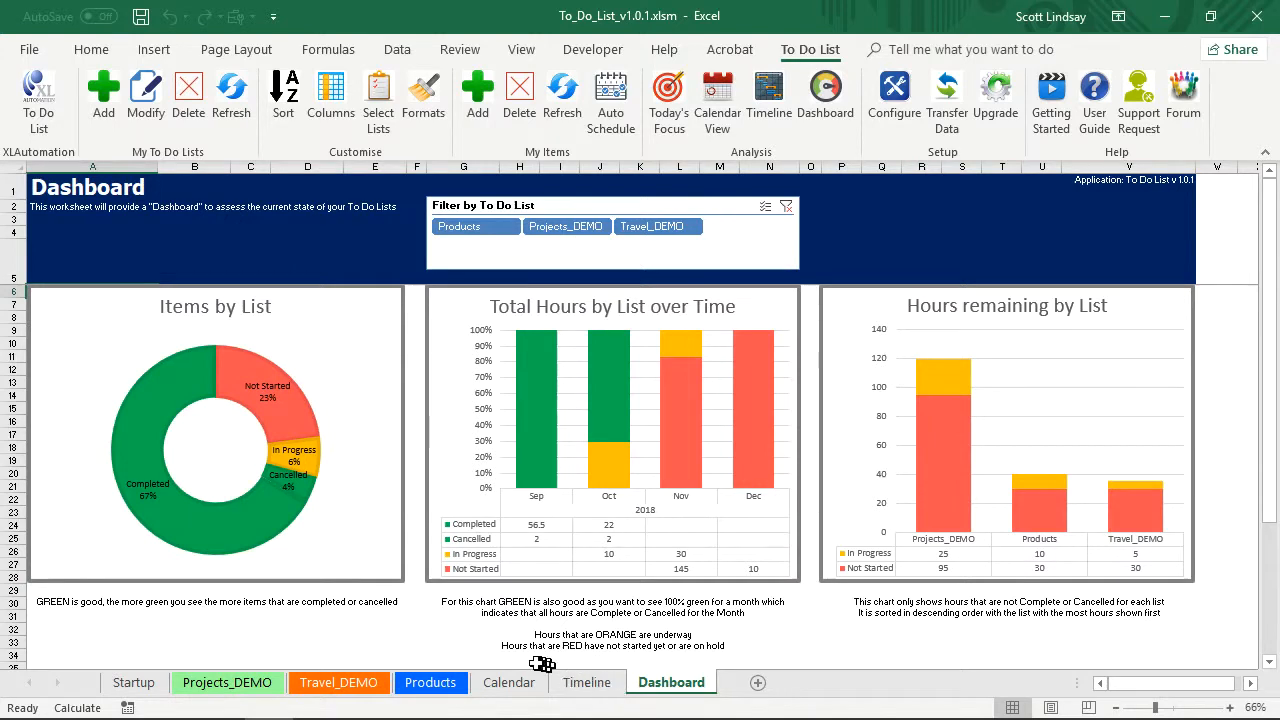
left_click(240, 685)
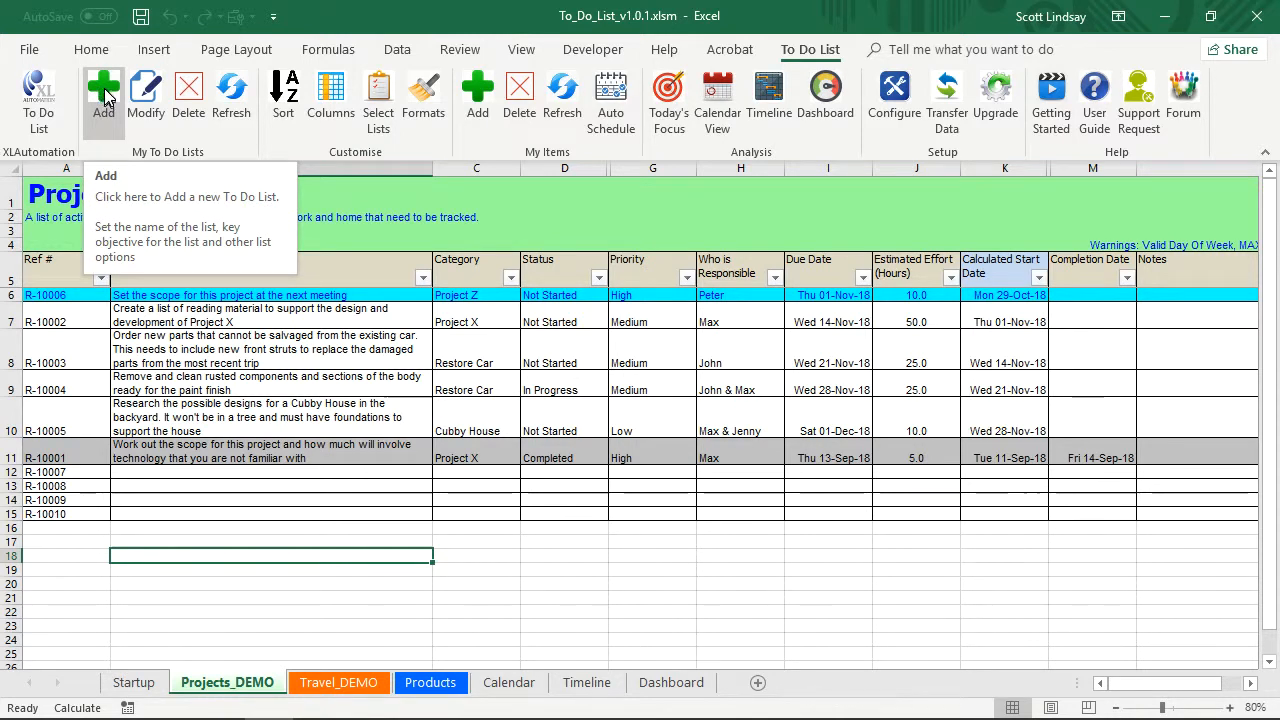
- Start a new to-do list named Health with the description "Everything about improving my health"
left_click(103, 90)
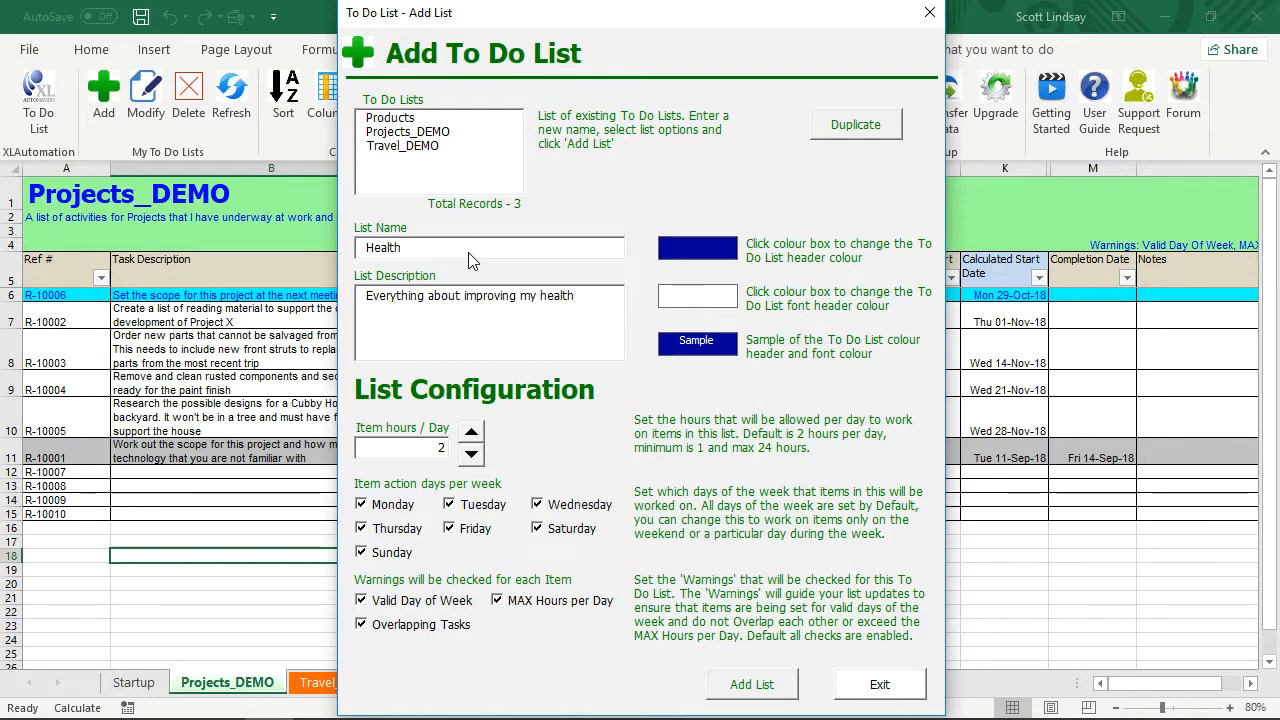
left_click_drag(560, 22, 674, 27)
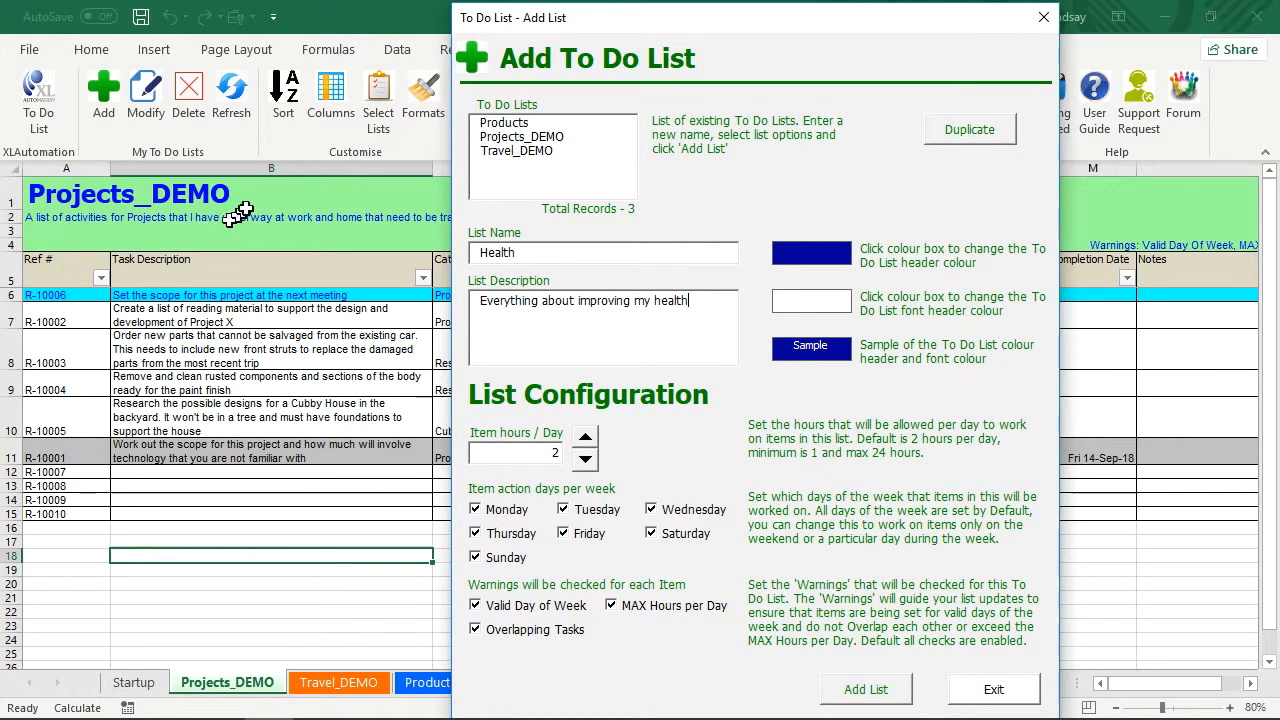
- Set the Health list's header colour to salmon pink and its header font colour to blue
left_click(838, 258)
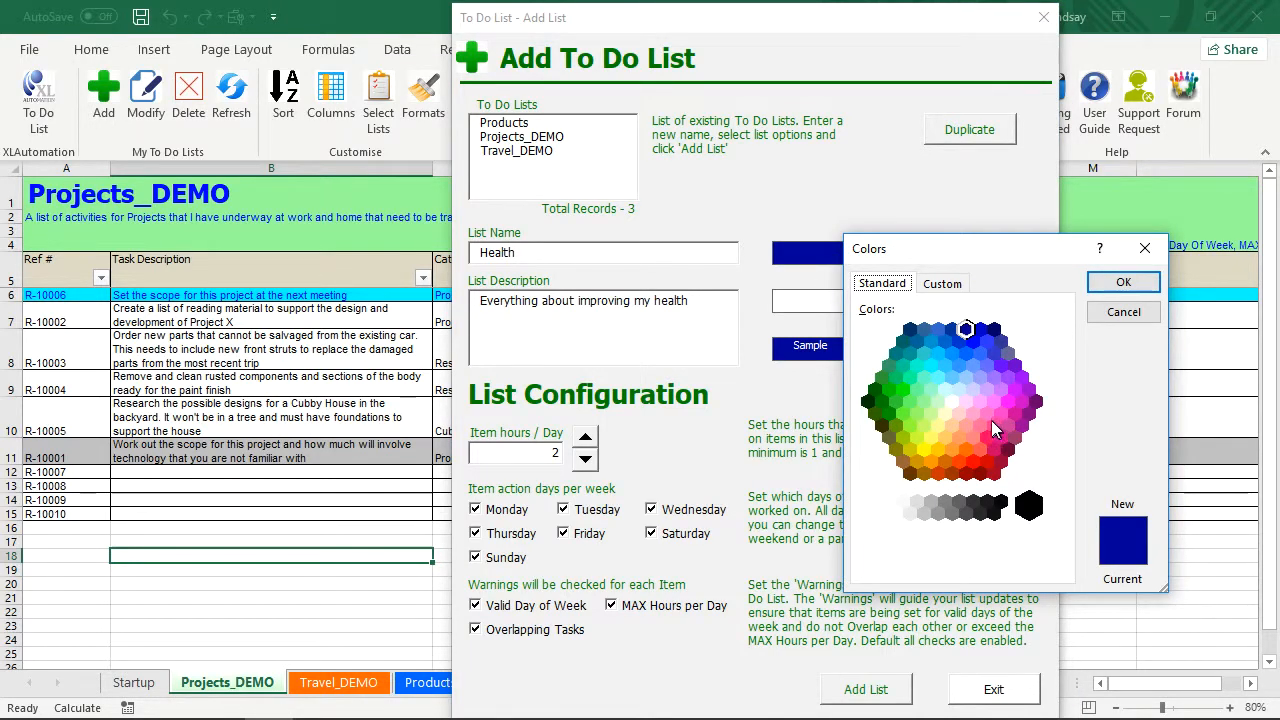
left_click(988, 416)
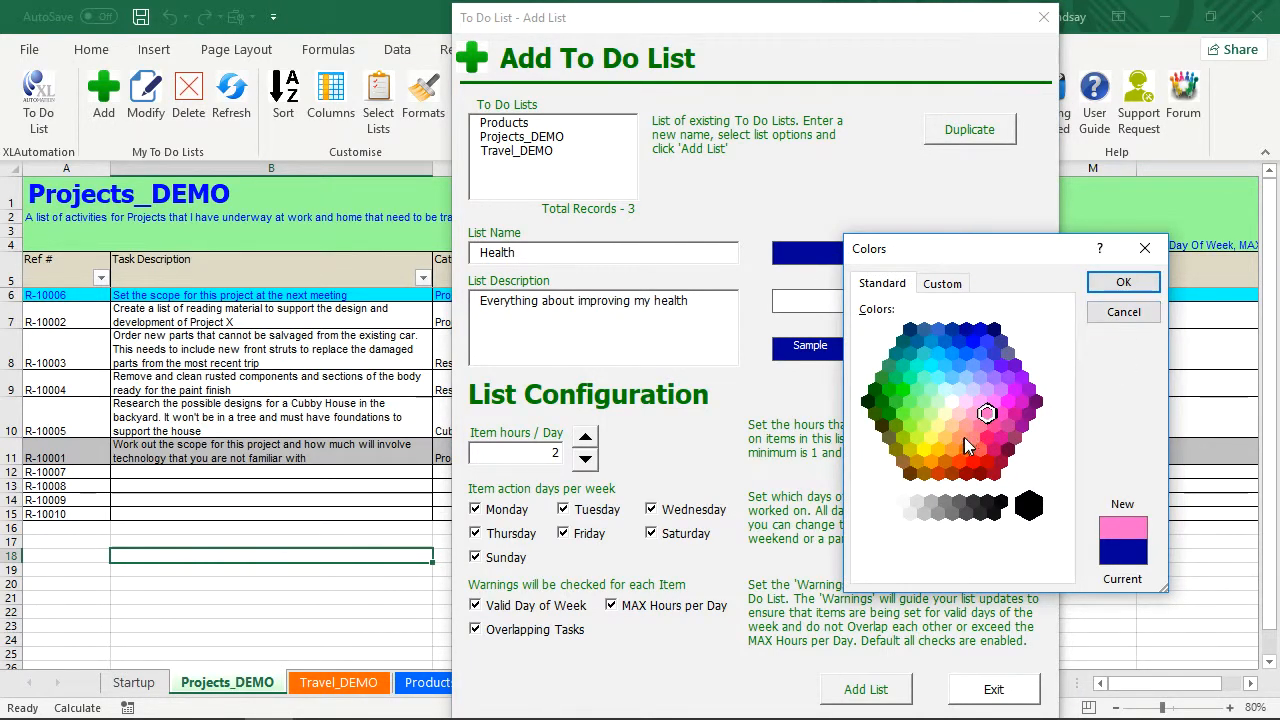
left_click(978, 442)
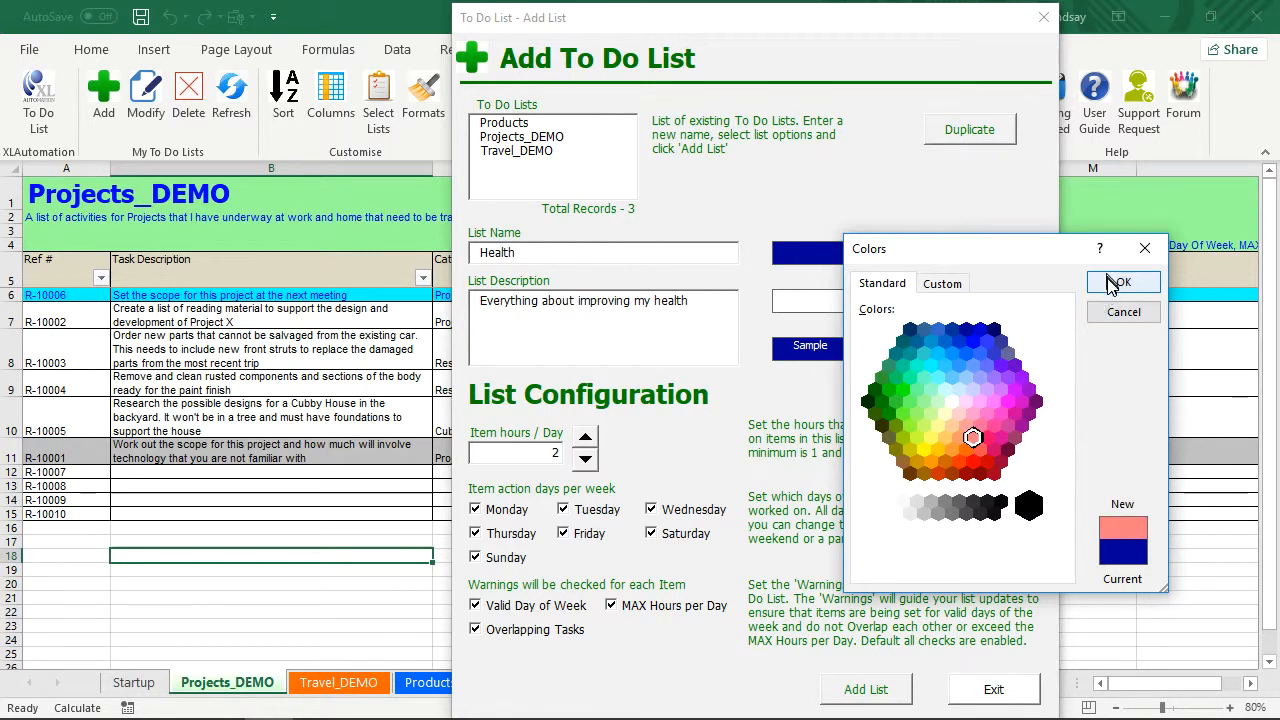
left_click(1121, 282)
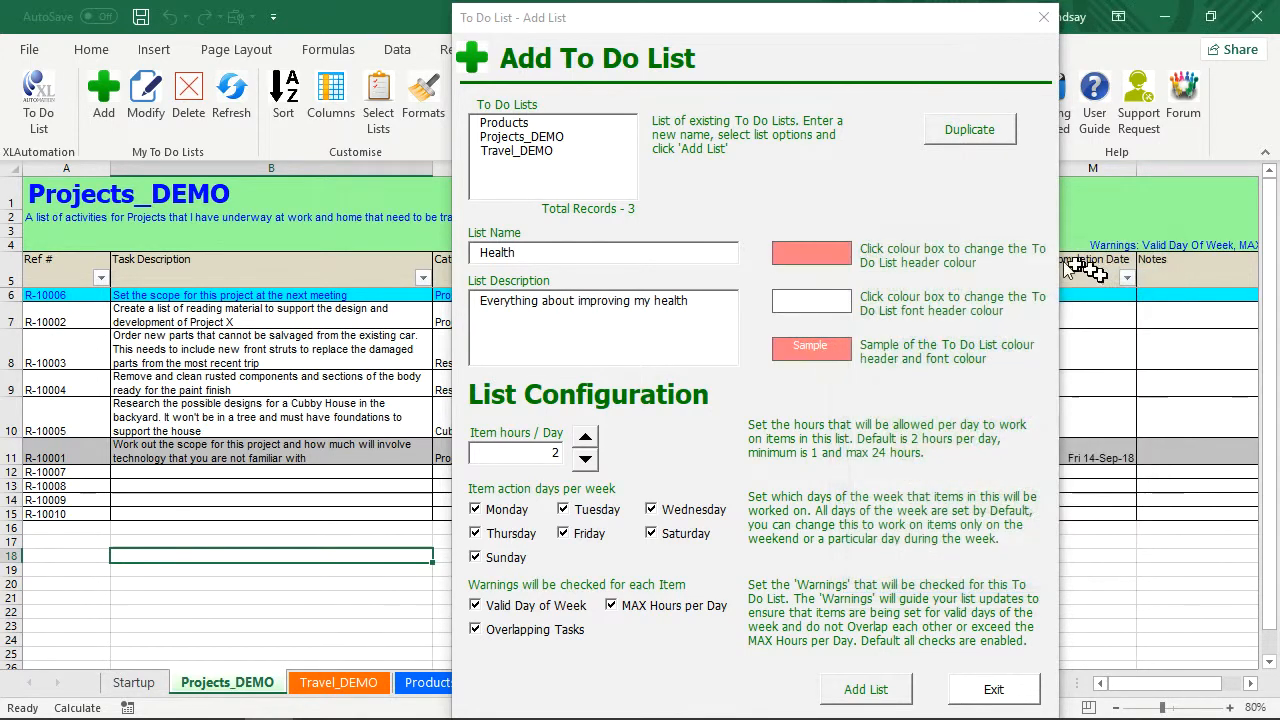
left_click(812, 302)
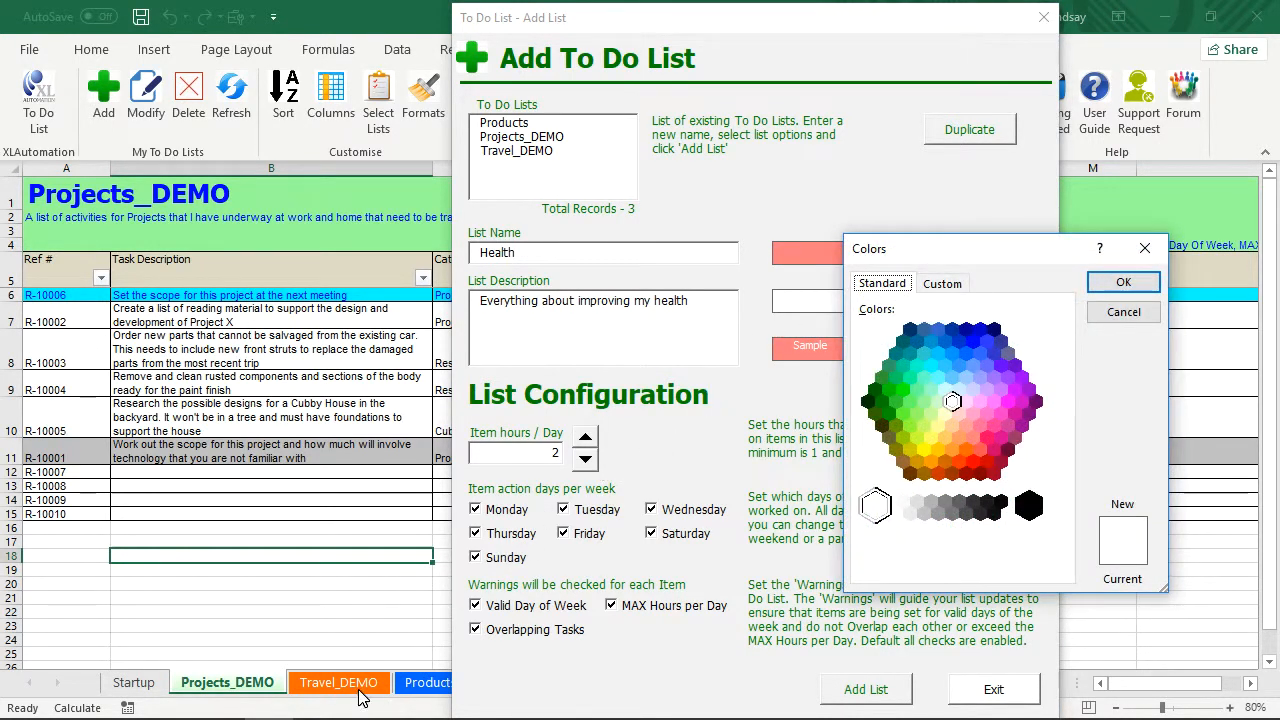
left_click(981, 347)
left_click(1135, 284)
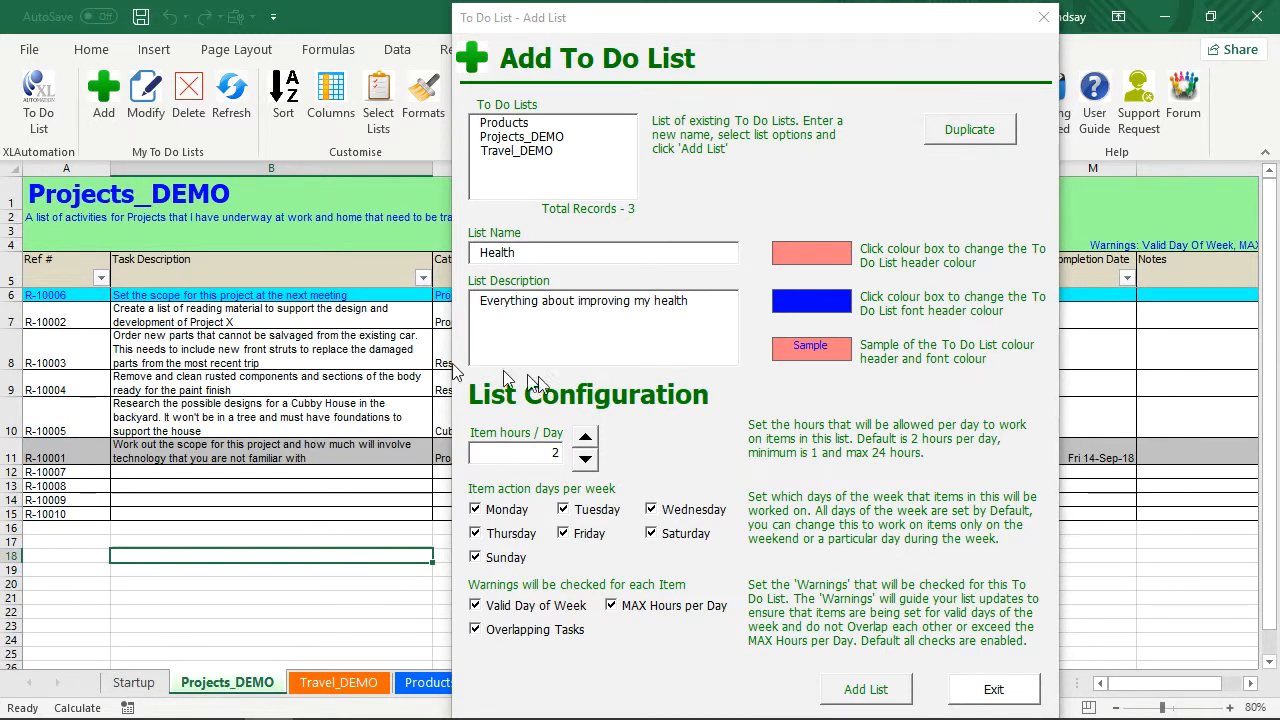
- Allow 4 item hours per day, exclude Friday, Saturday and Sunday from the action days, and create the Health list
left_click(584, 438)
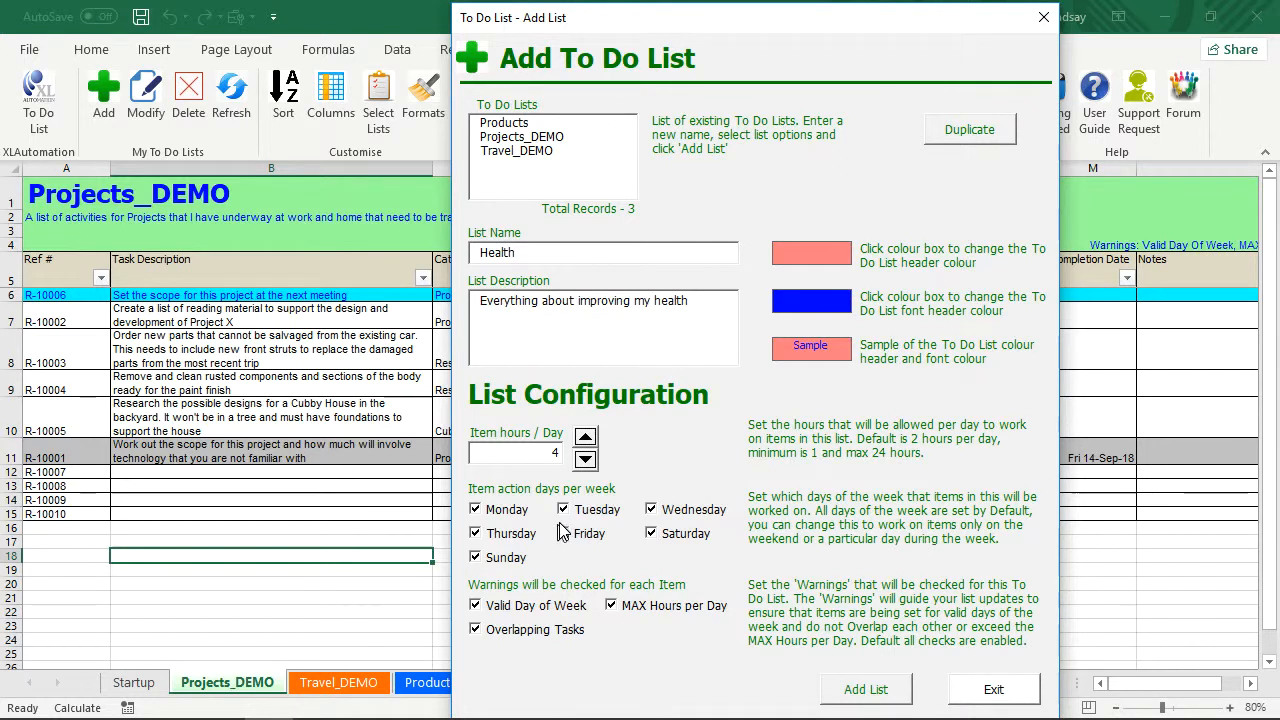
left_click(477, 557)
left_click(658, 538)
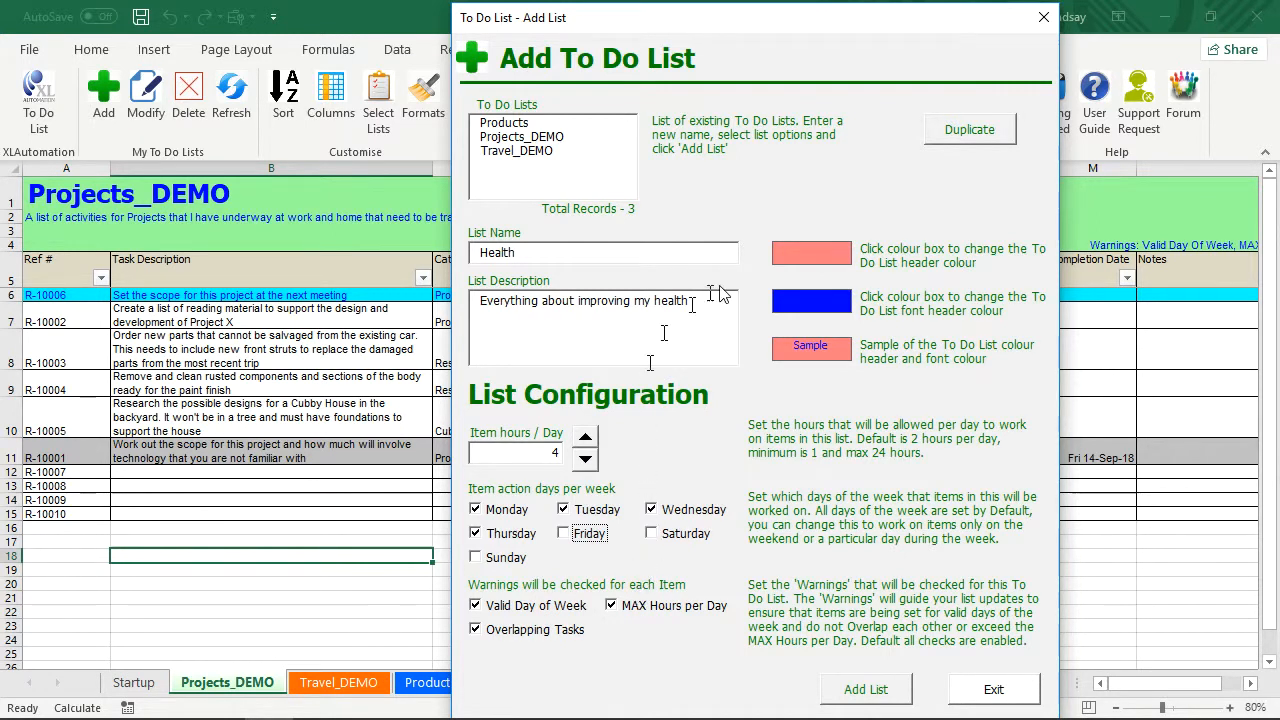
left_click(865, 690)
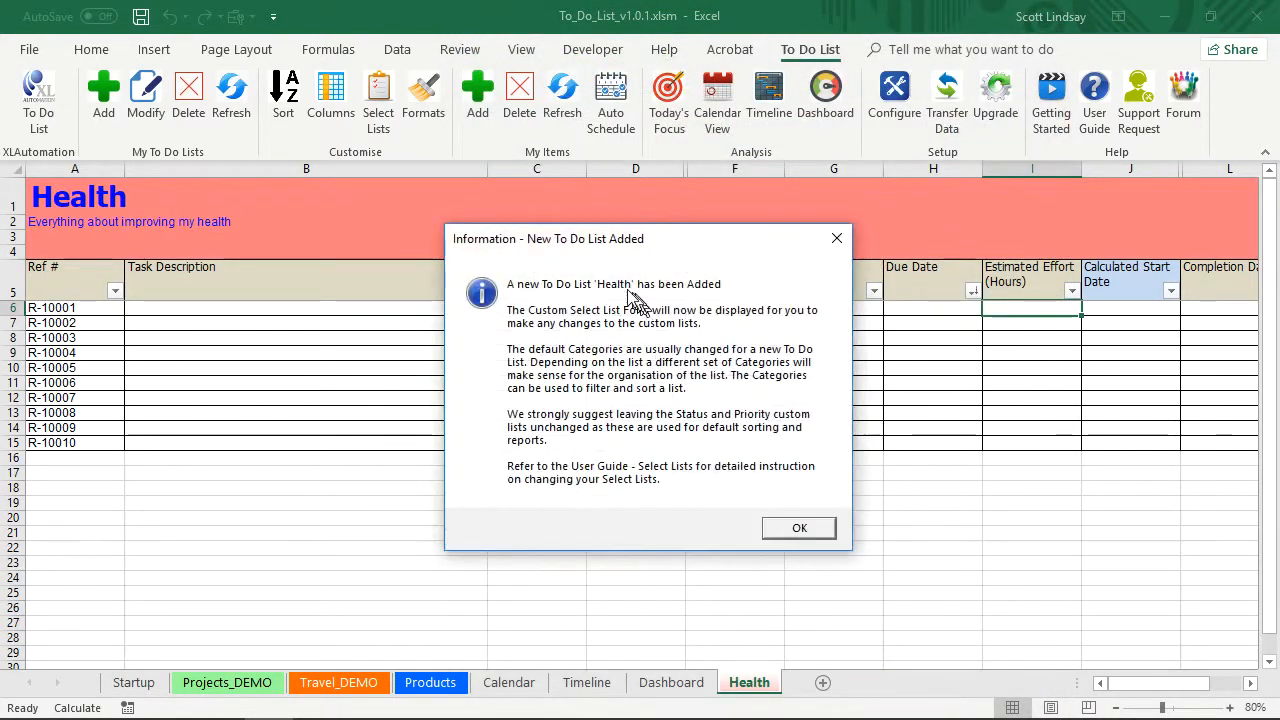
- Acknowledge the new-list notice and move the Custom Select Lists form aside to uncover the Health sheet's Category, Status and Priority columns
left_click_drag(548, 245, 753, 371)
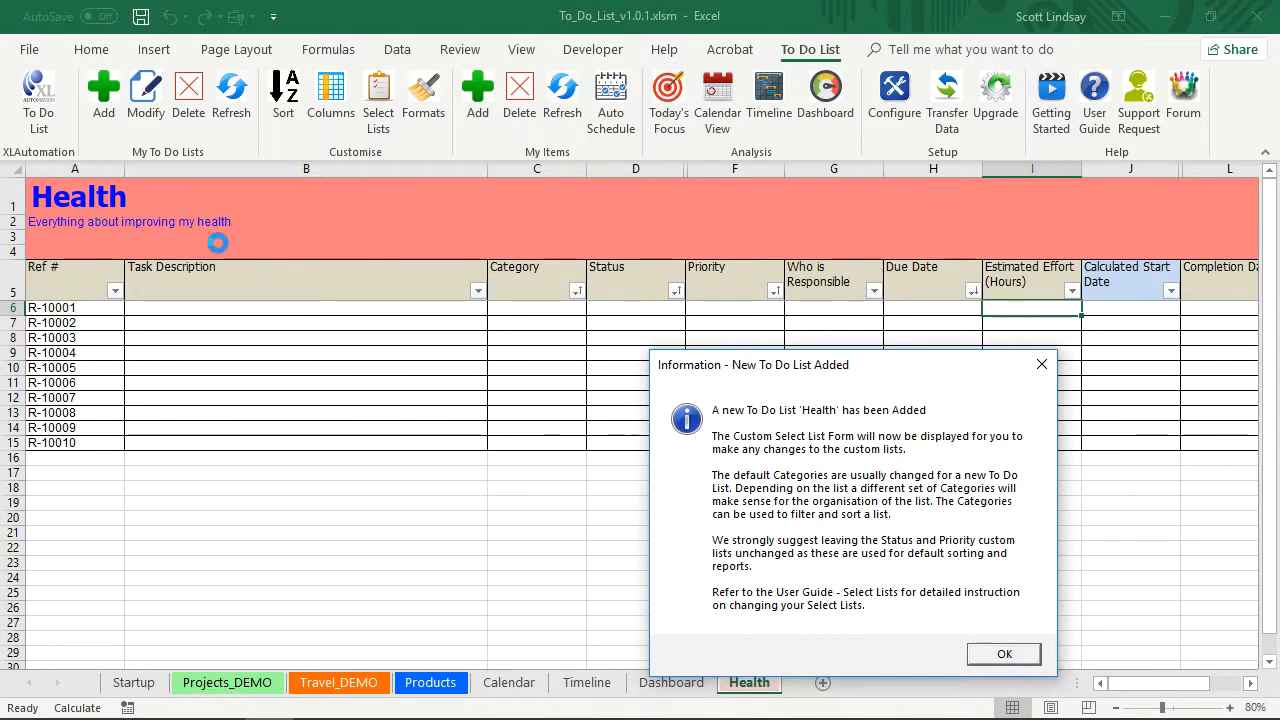
left_click_drag(845, 368, 408, 215)
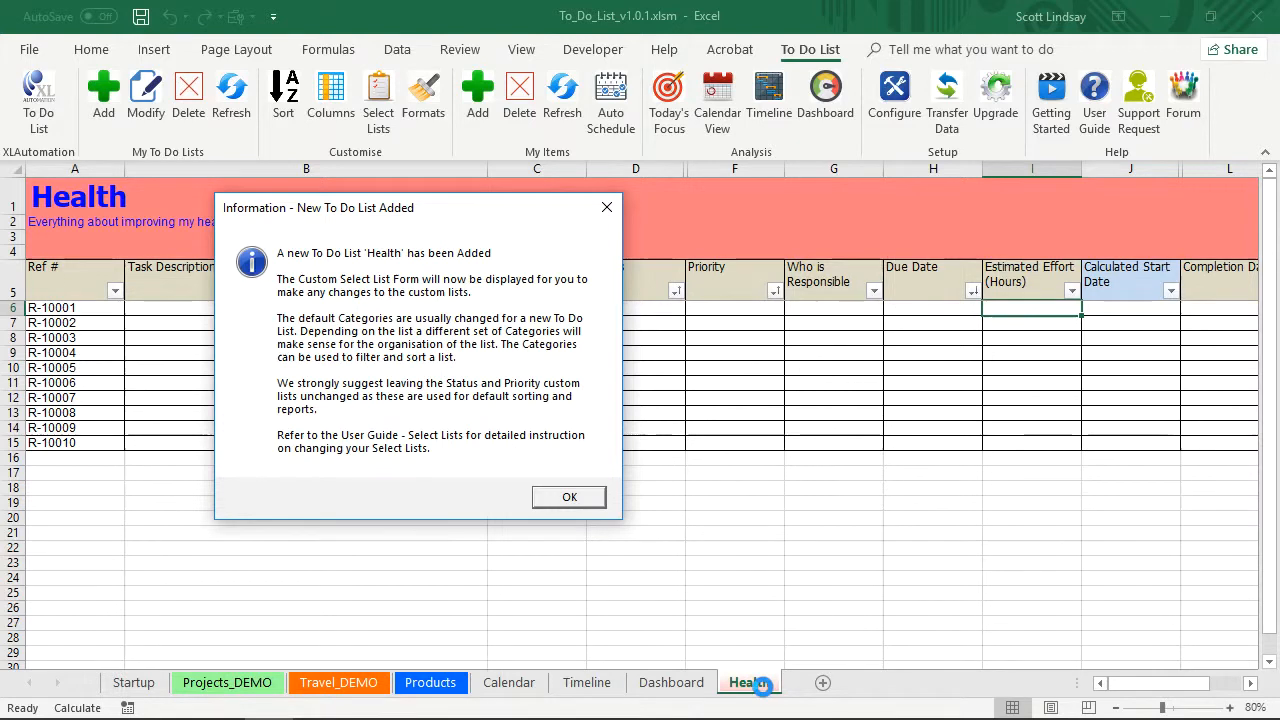
left_click_drag(400, 209, 742, 212)
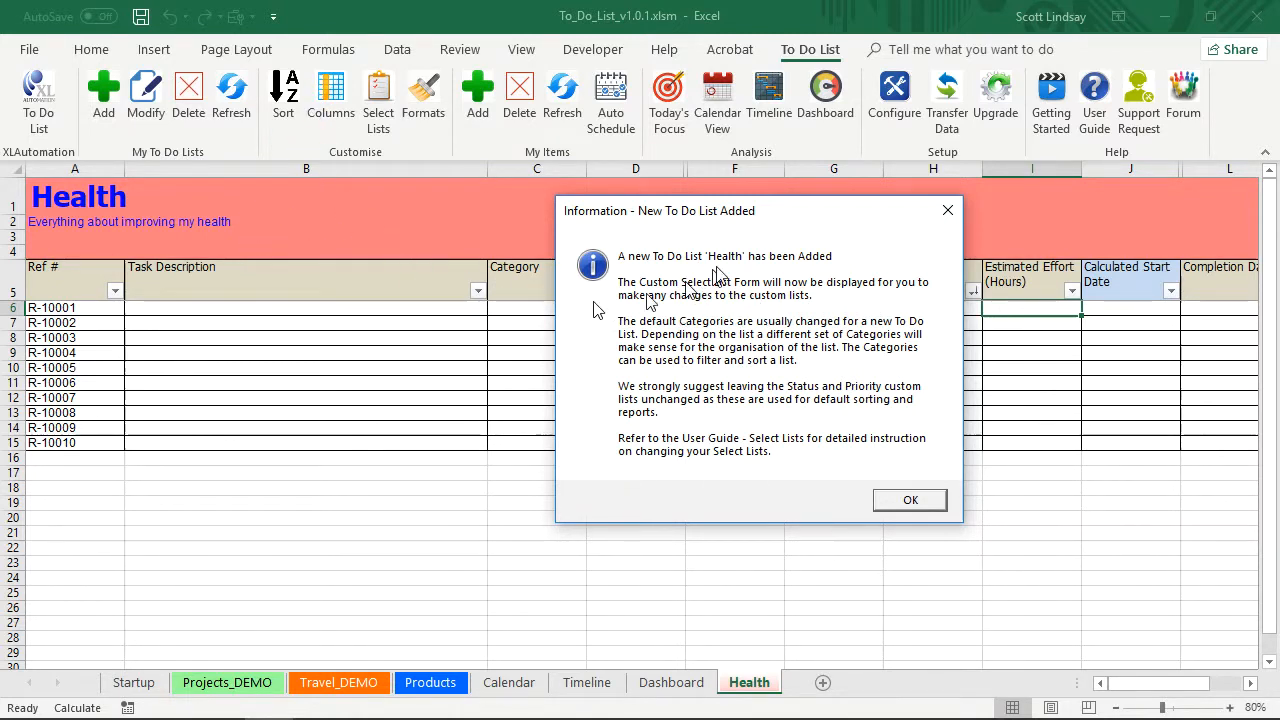
left_click_drag(735, 210, 854, 192)
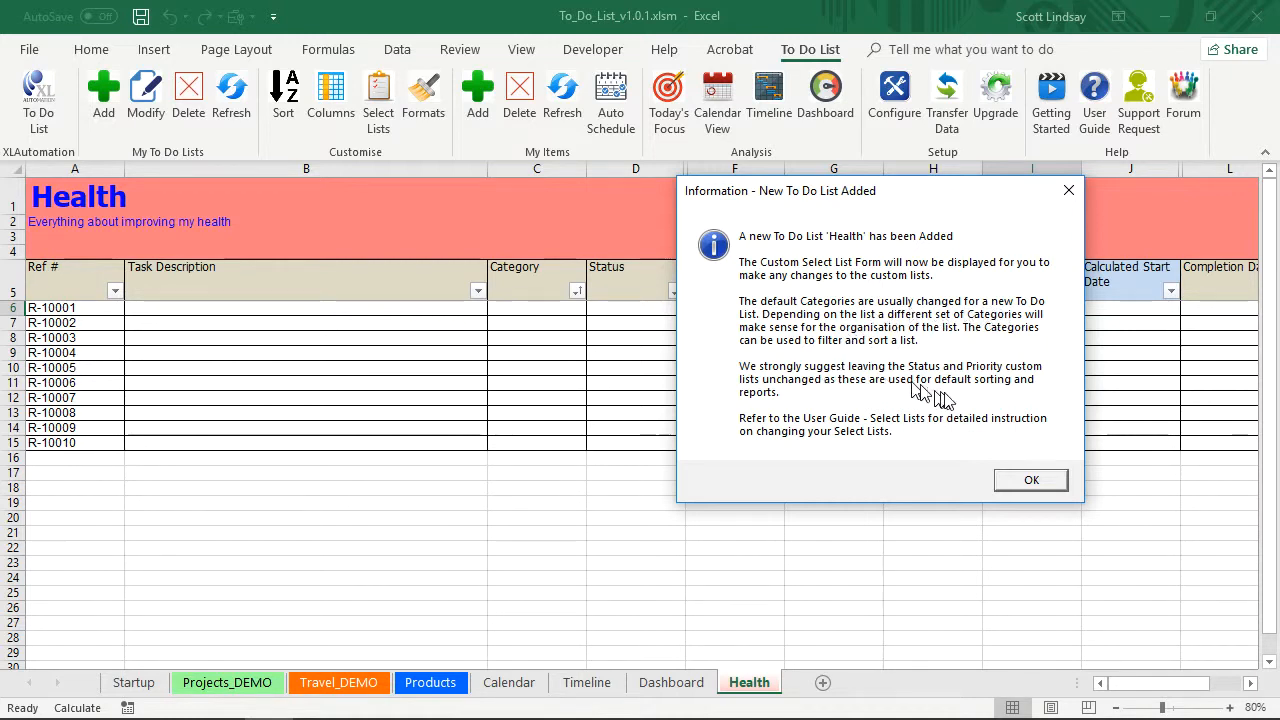
left_click(1026, 481)
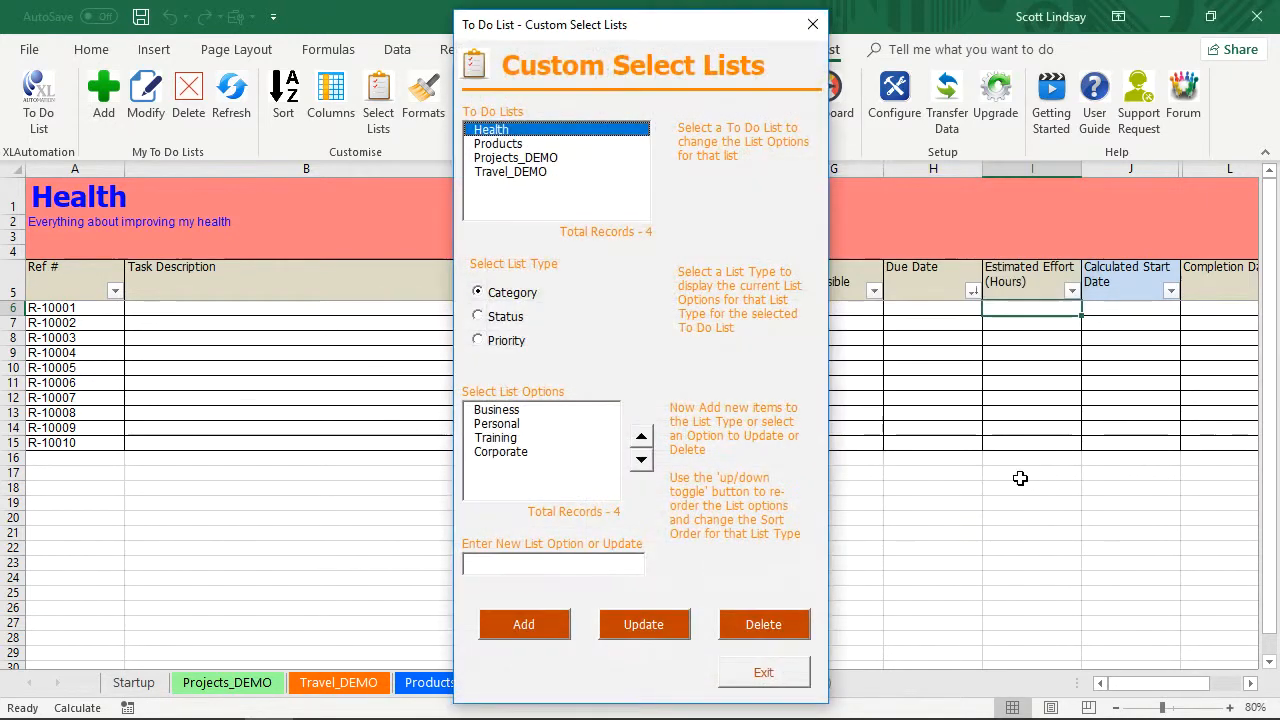
left_click_drag(650, 37, 895, 34)
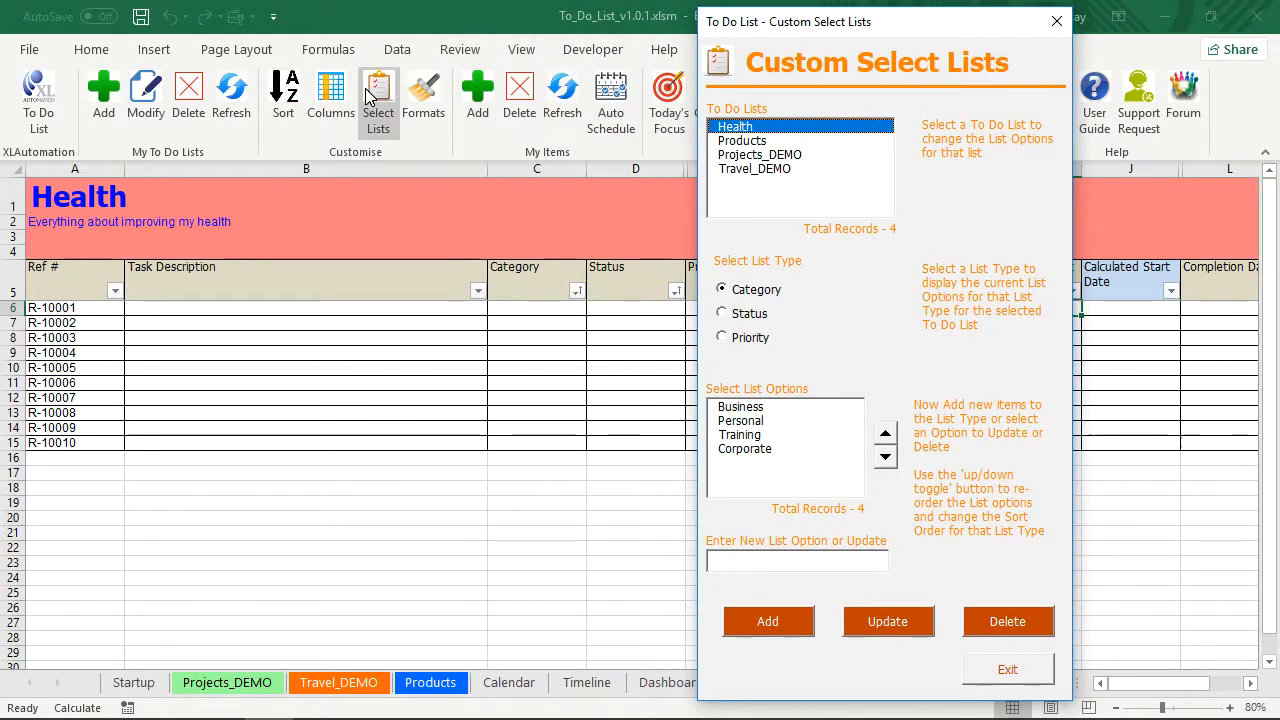
left_click_drag(838, 28, 771, 29)
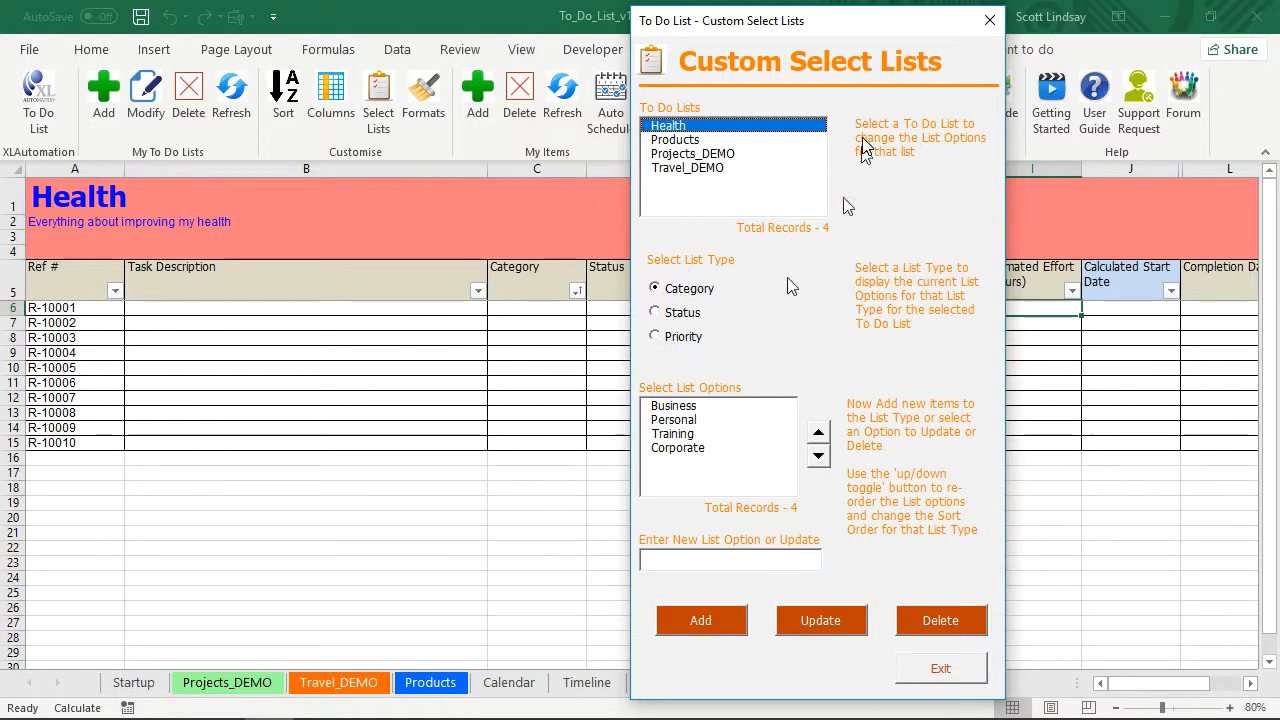
left_click_drag(860, 26, 1024, 22)
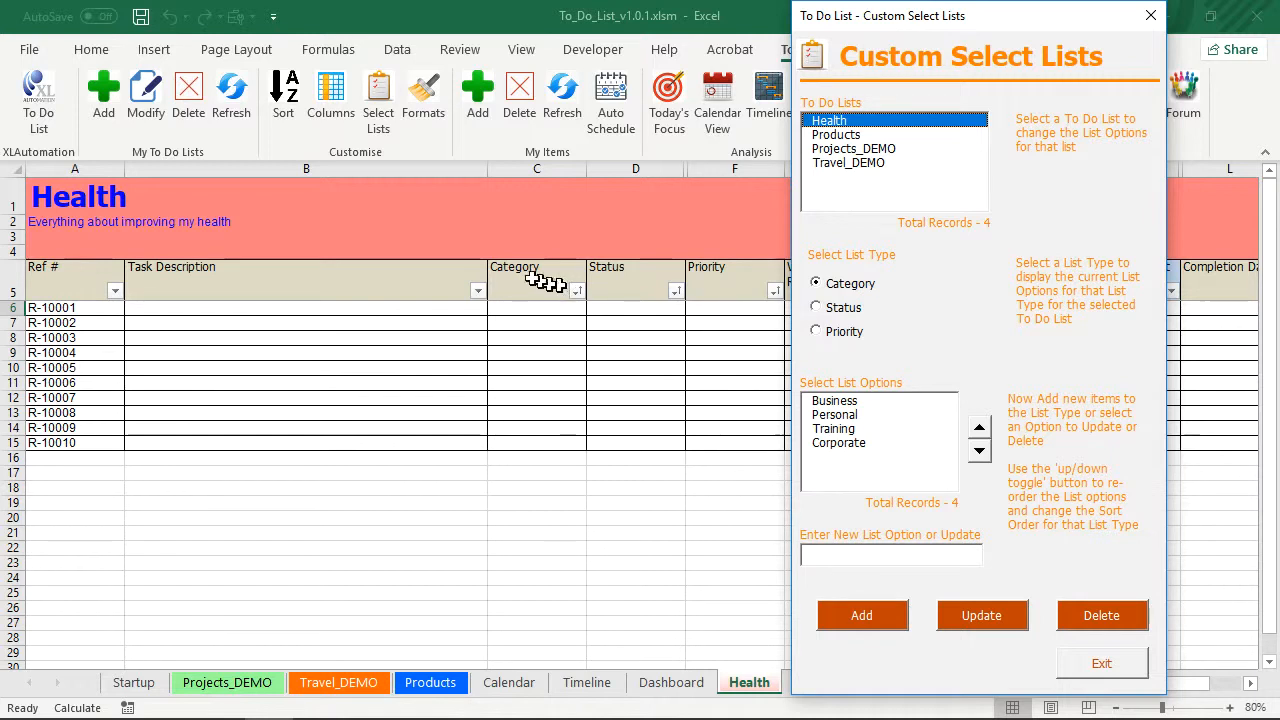
- Review the Health list's Status and Priority options, then return to the Category options
left_click(832, 318)
left_click(838, 336)
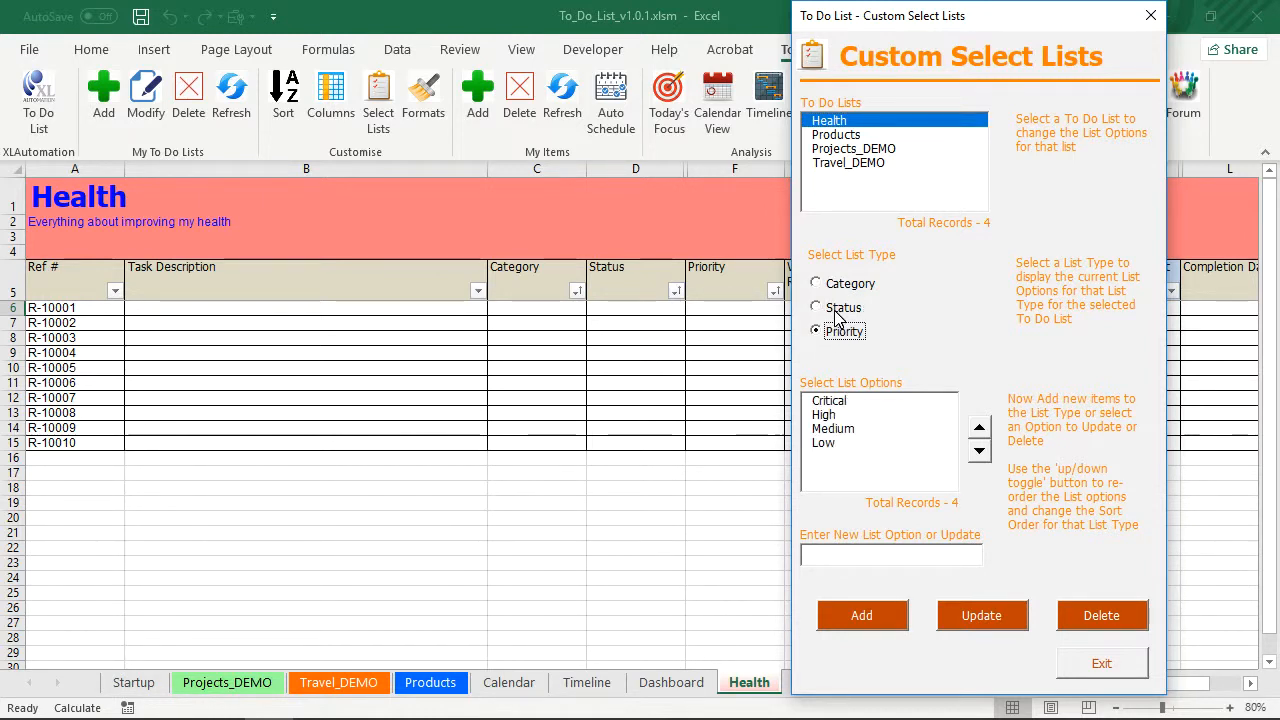
left_click(836, 316)
left_click(830, 338)
left_click(844, 310)
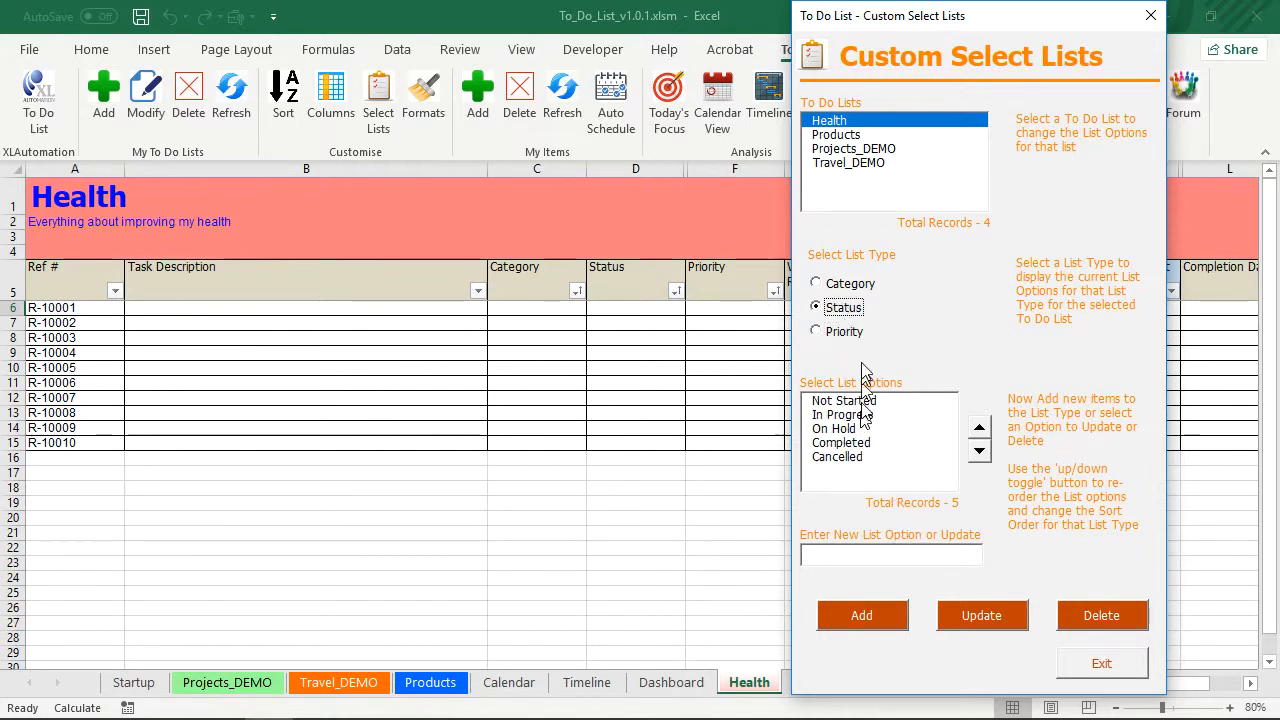
left_click(835, 331)
left_click(836, 309)
left_click(838, 285)
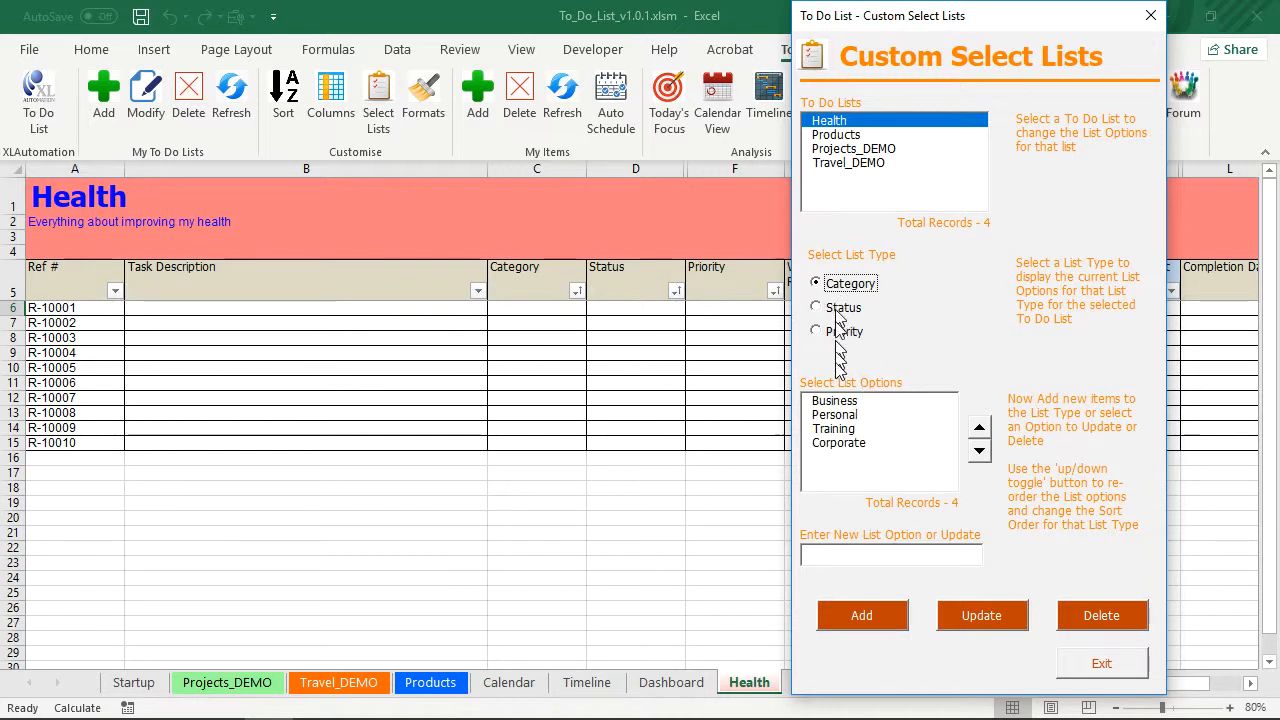
- Add Diet, Exercise and Meditation as category options for the Health list
left_click(846, 556)
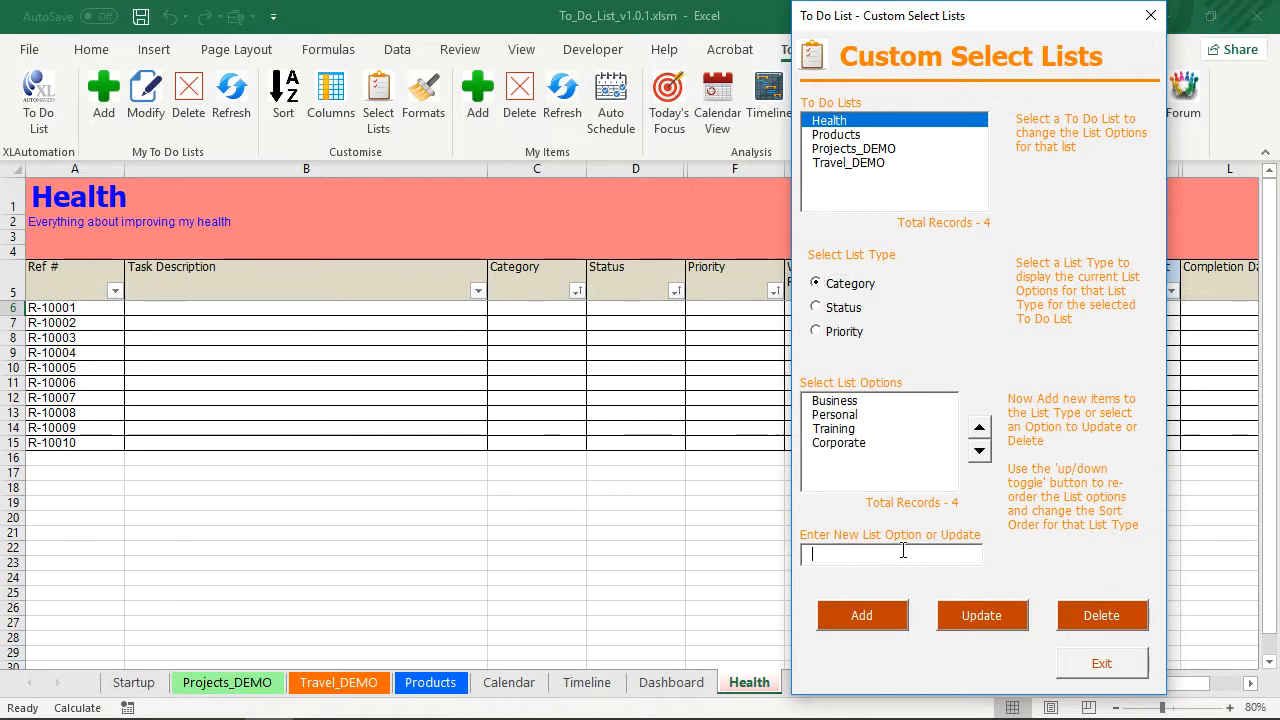
type("Diet")
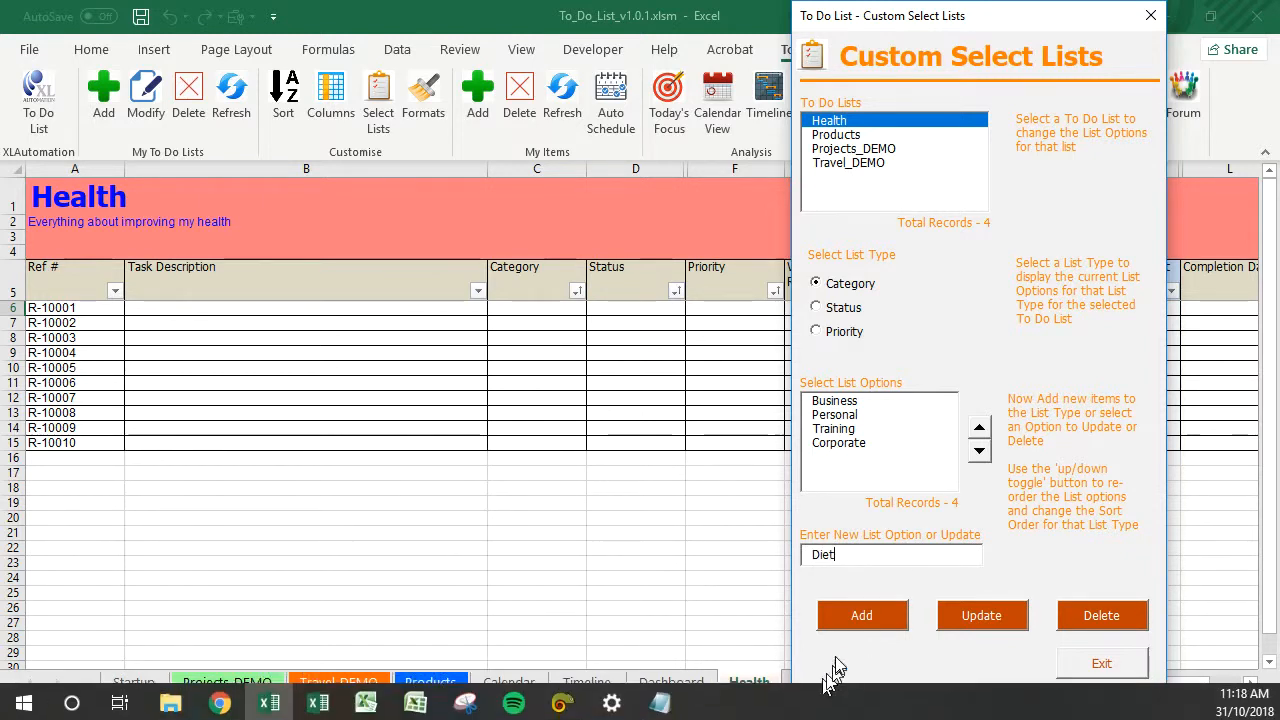
left_click(855, 617)
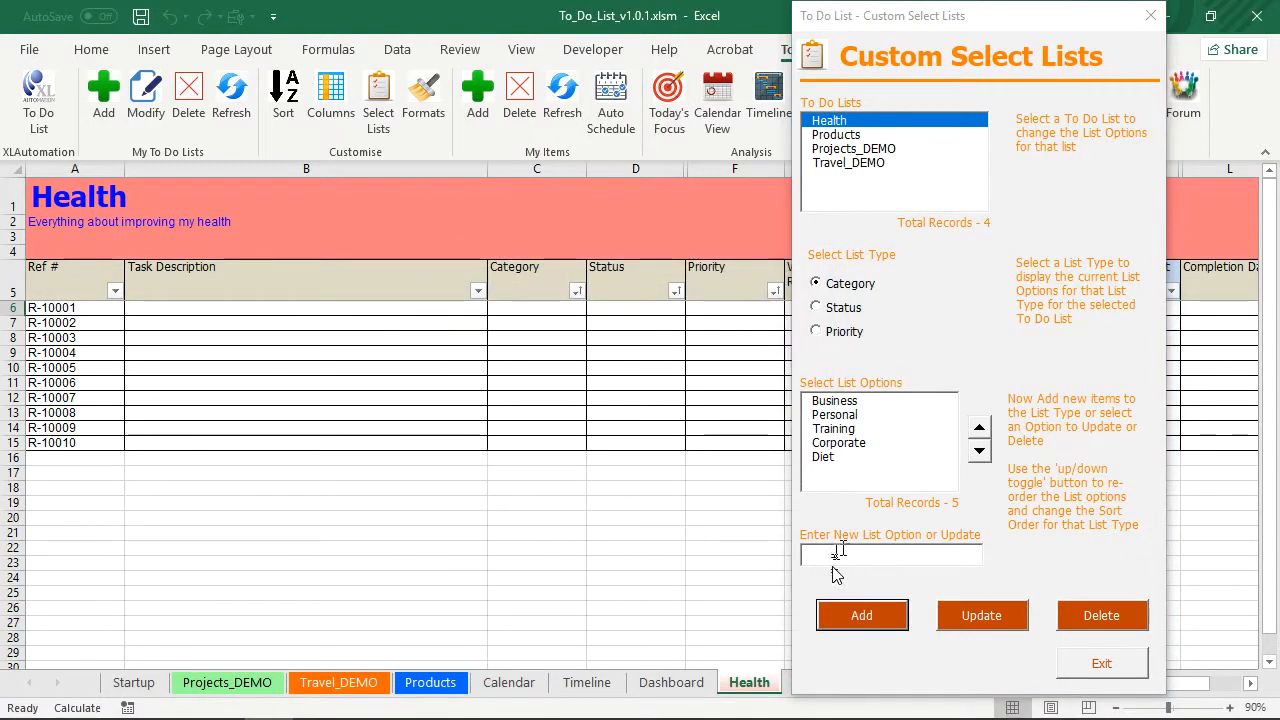
left_click(817, 551)
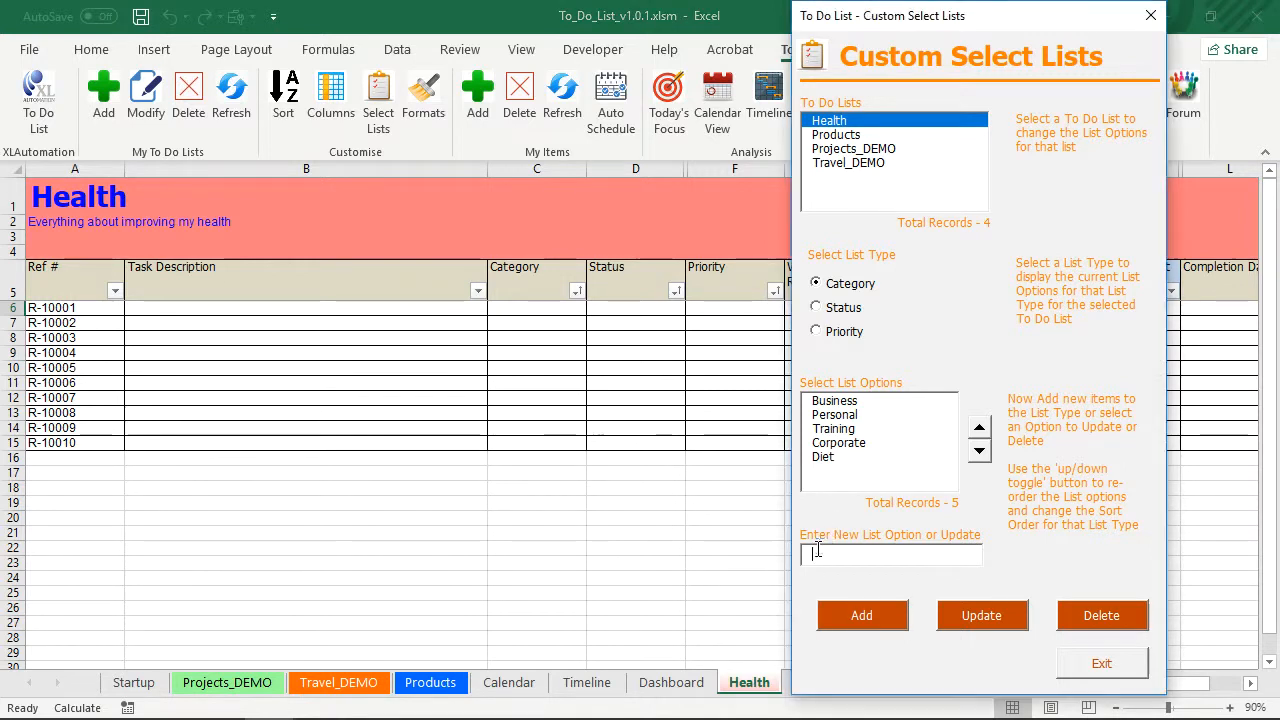
type("Exercise")
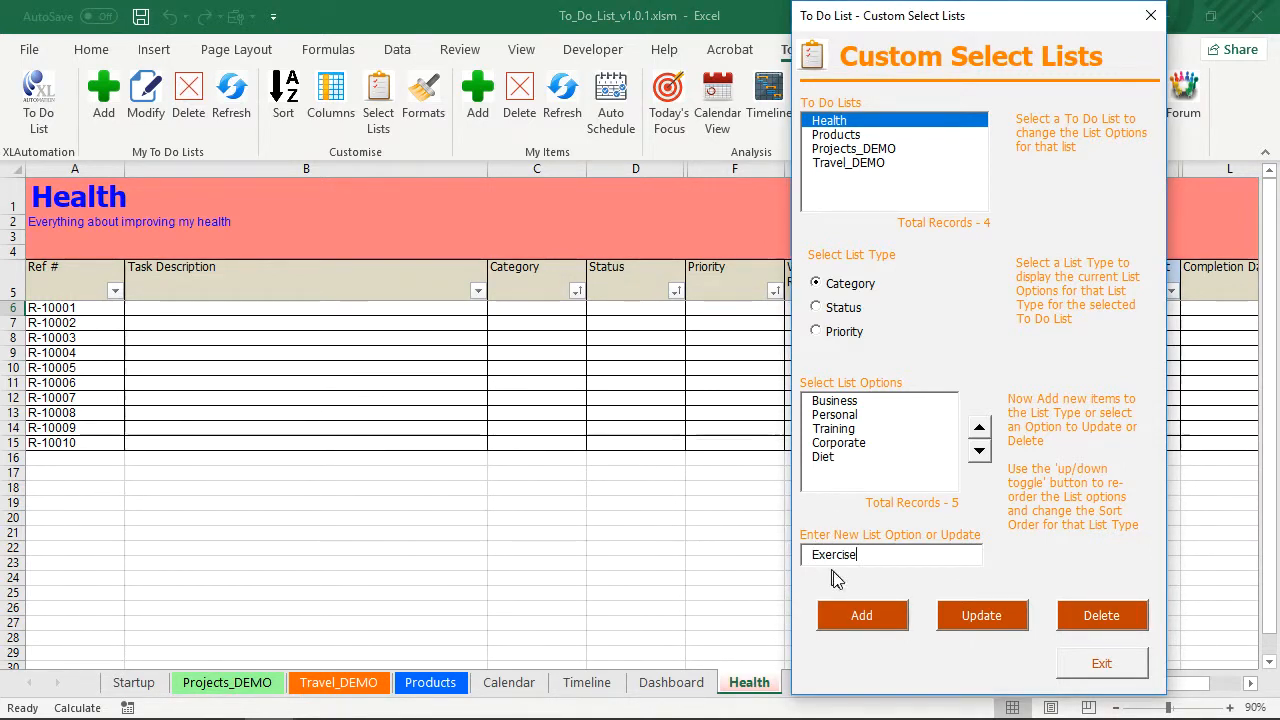
left_click(858, 617)
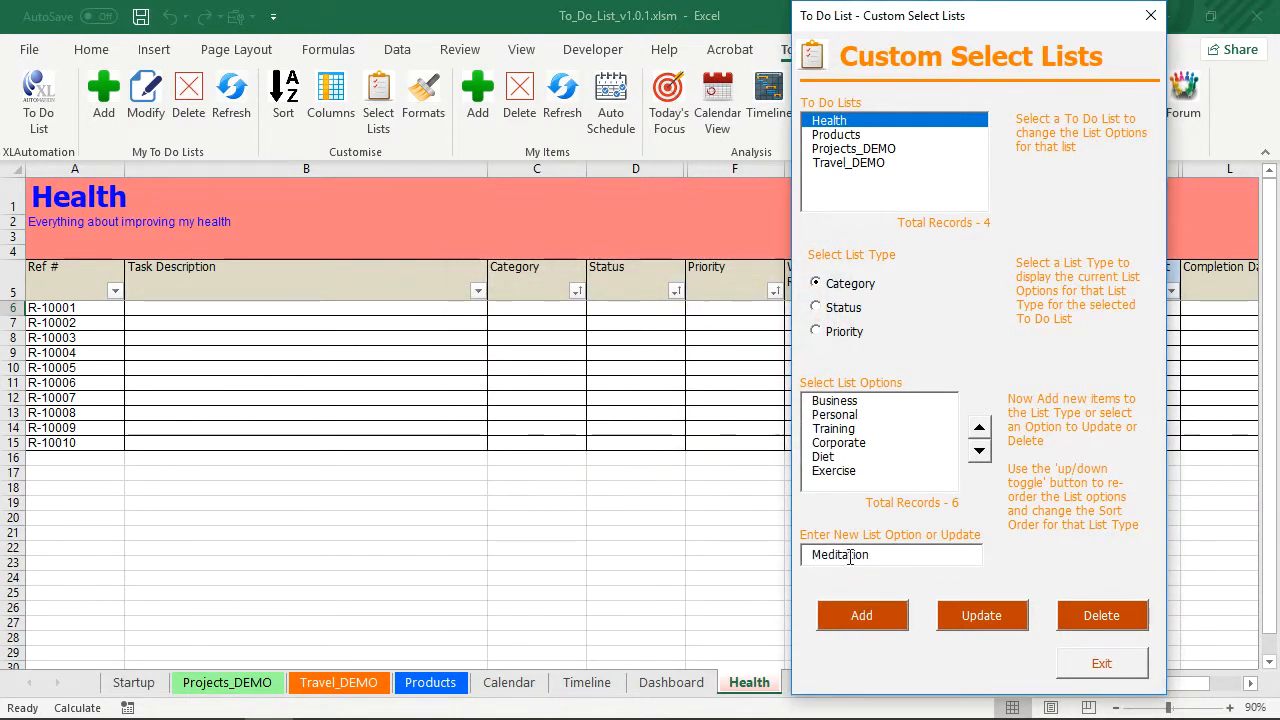
left_click(863, 612)
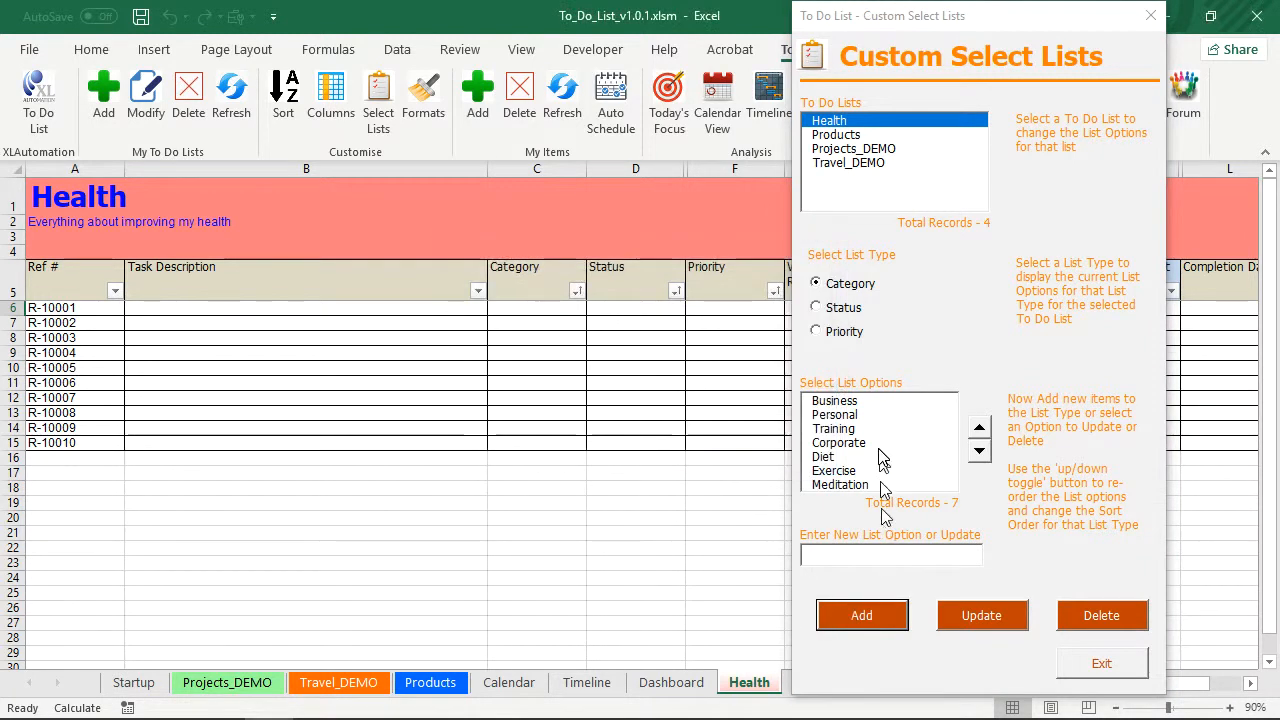
- Delete the Business, Personal, Training and Corporate options from the Health list's Category options
left_click(850, 402)
left_click(1073, 615)
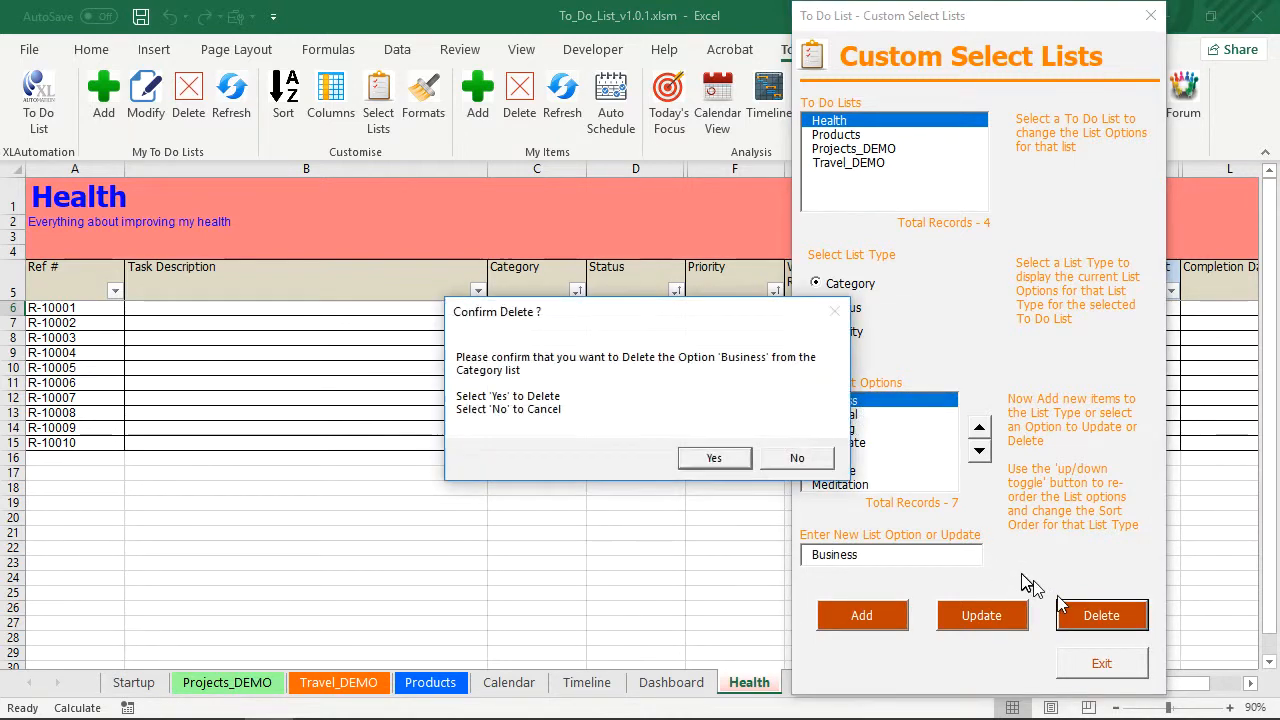
left_click(745, 458)
left_click(838, 401)
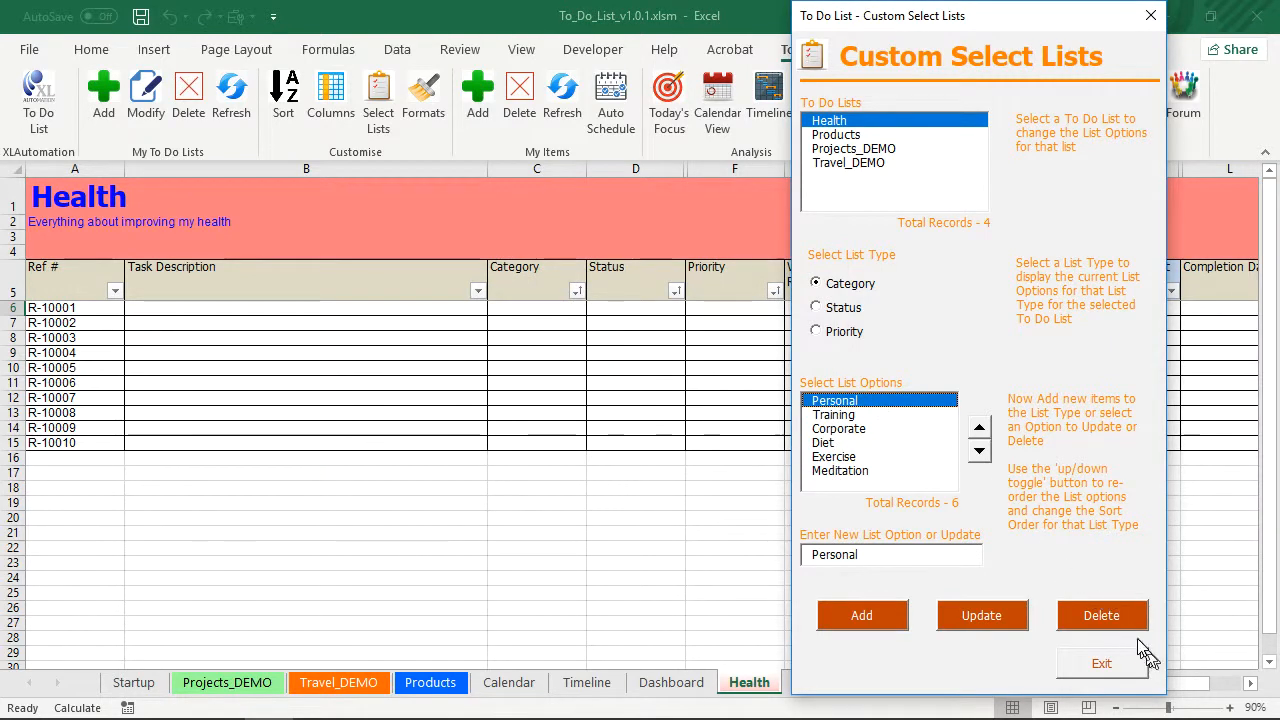
left_click(1101, 615)
left_click(745, 458)
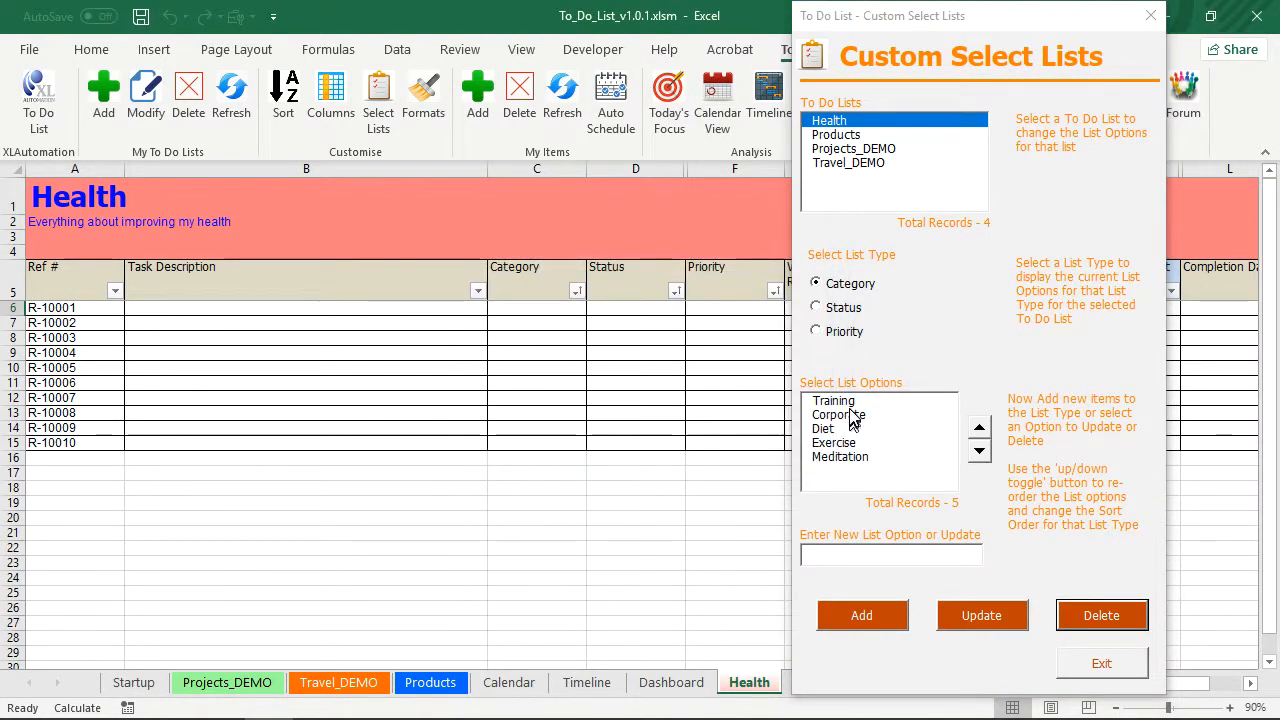
left_click(862, 402)
left_click(1095, 614)
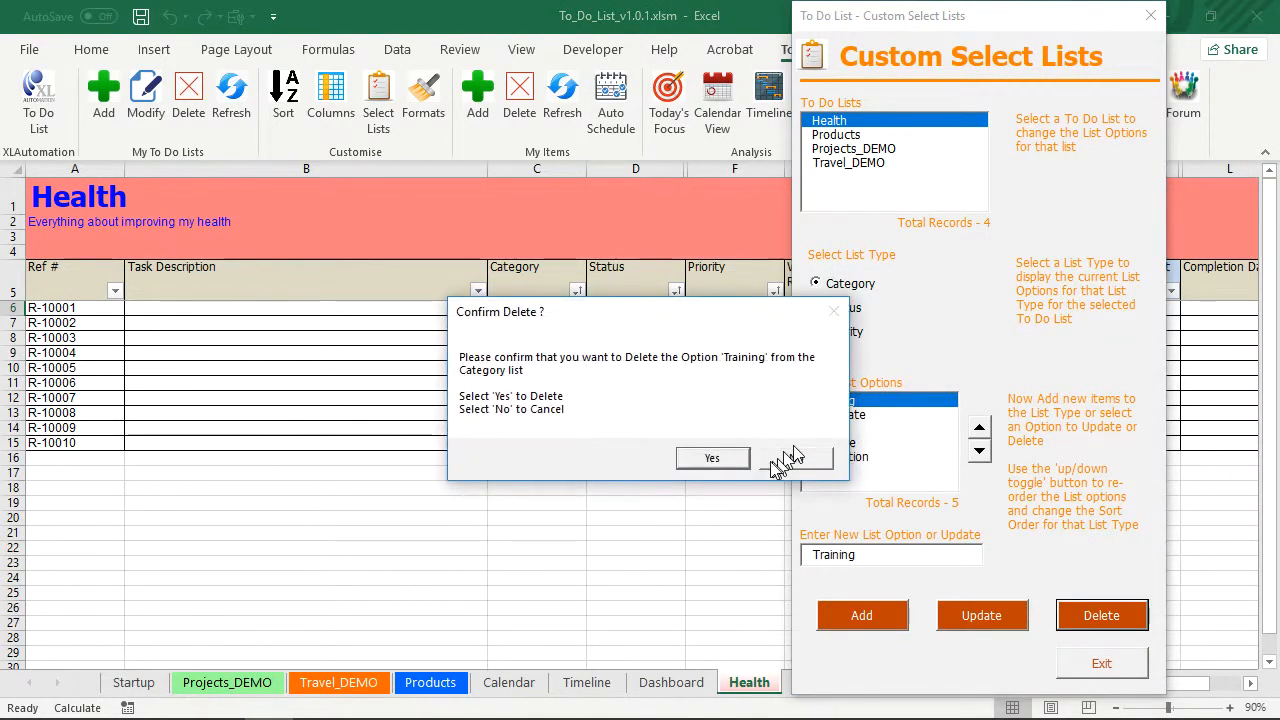
left_click(746, 461)
left_click(838, 401)
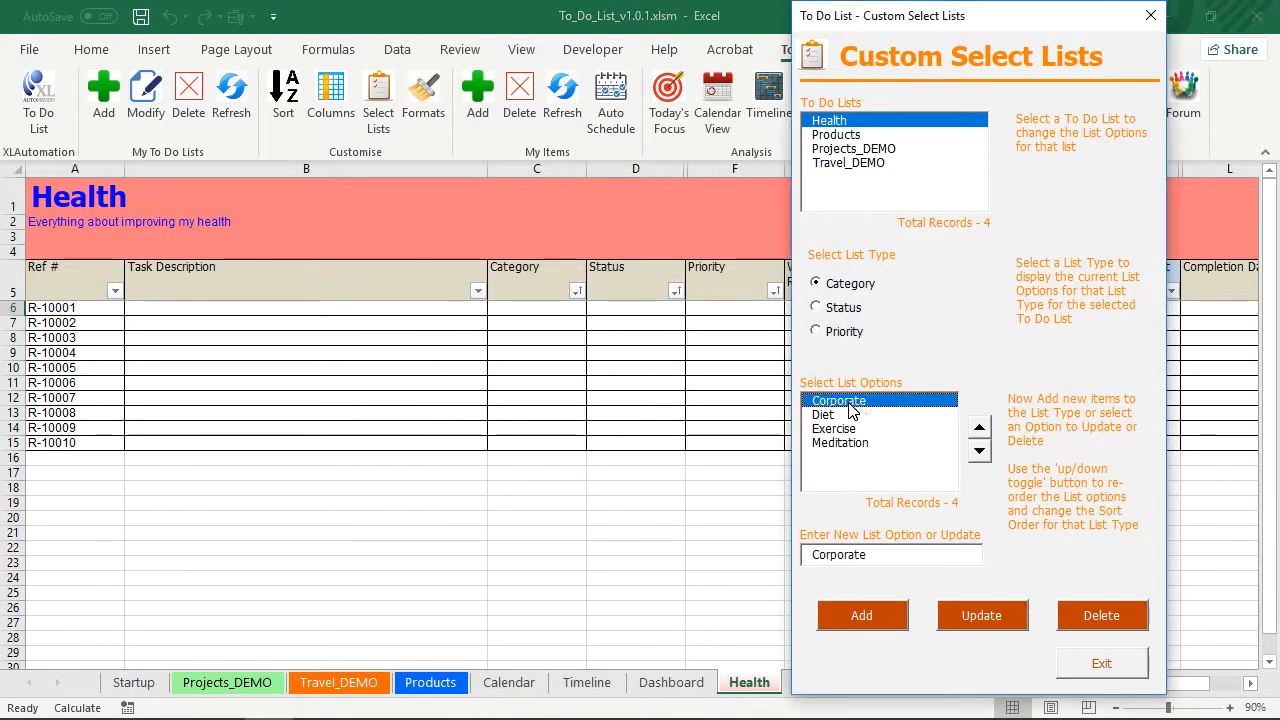
left_click(1068, 615)
left_click(746, 460)
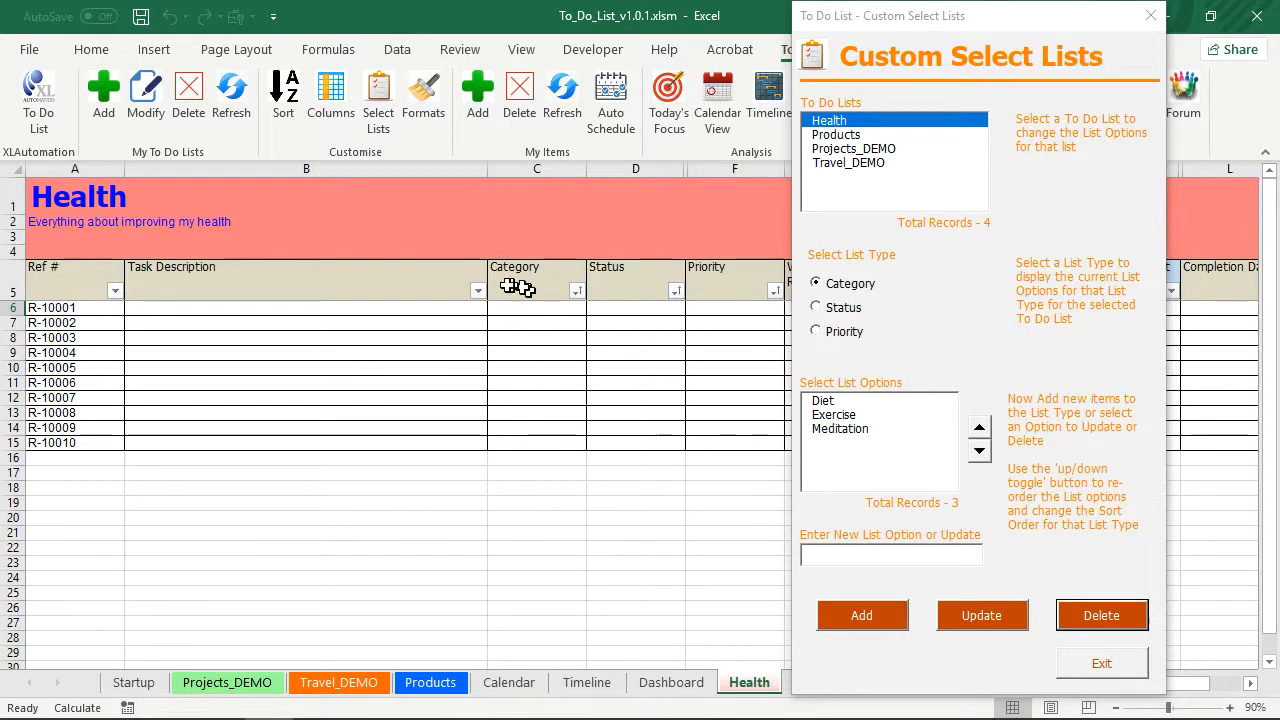
- Move Exercise above Diet in the Health list's Category options and exit the Custom Select Lists form
left_click(843, 400)
left_click(856, 416)
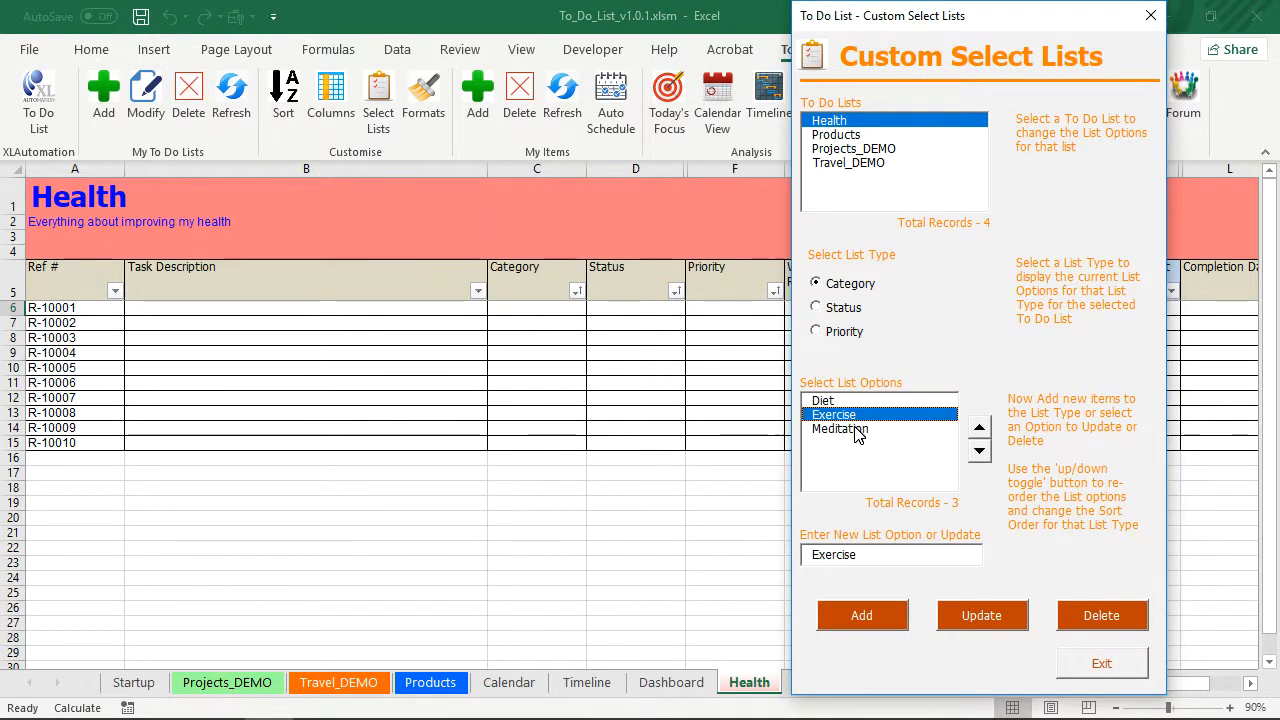
left_click(857, 430)
left_click(836, 415)
left_click(979, 428)
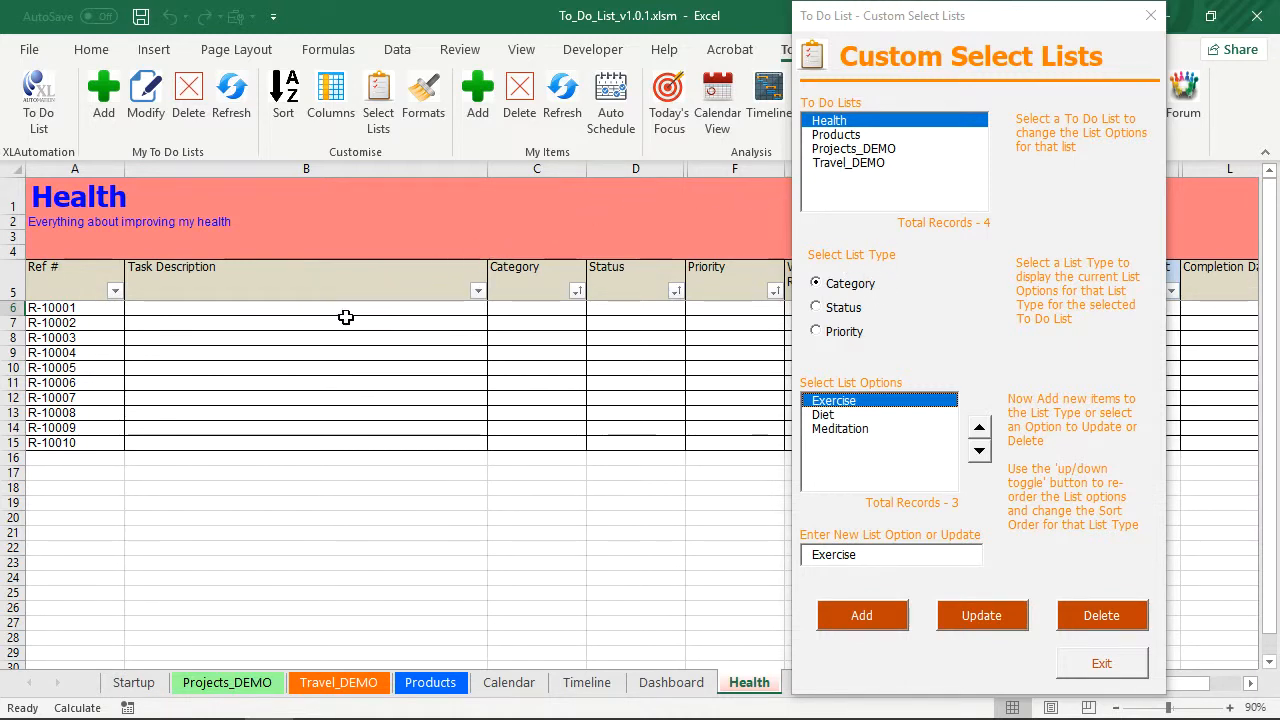
left_click(1100, 663)
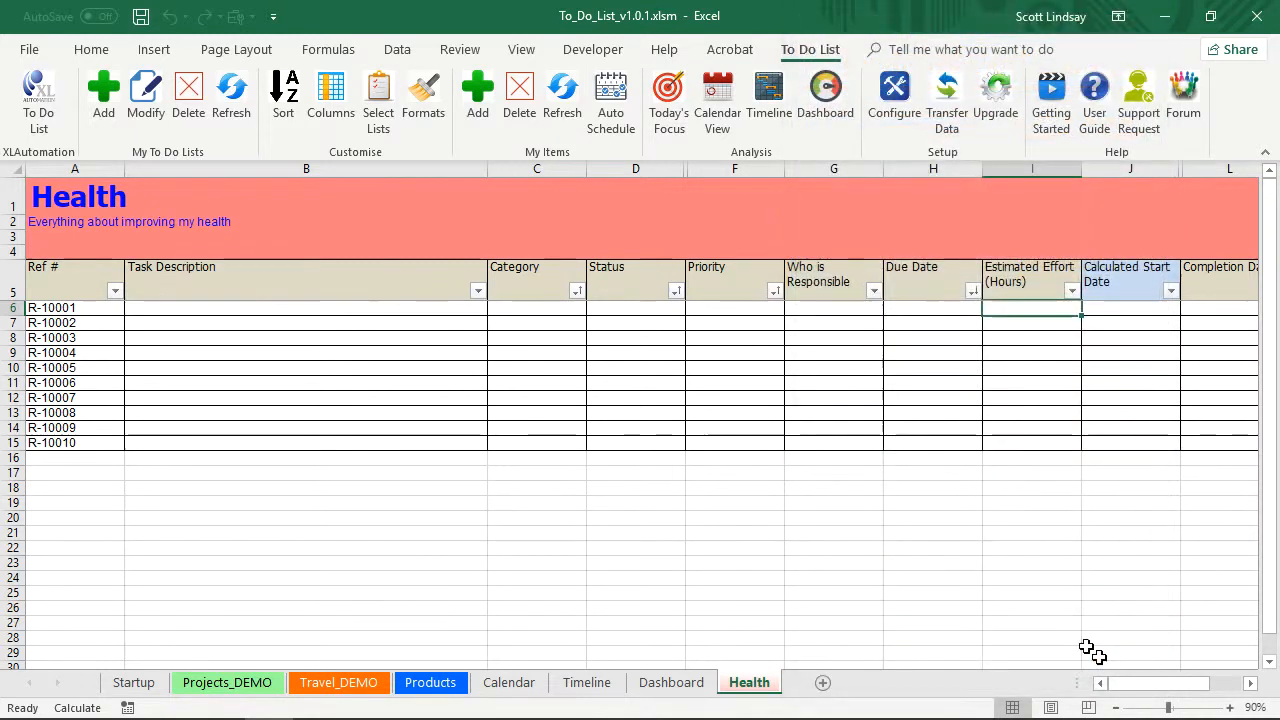
- Describe task R-10001 as "Investigate the exercise options in my area" and set its category to Exercise
left_click(305, 308)
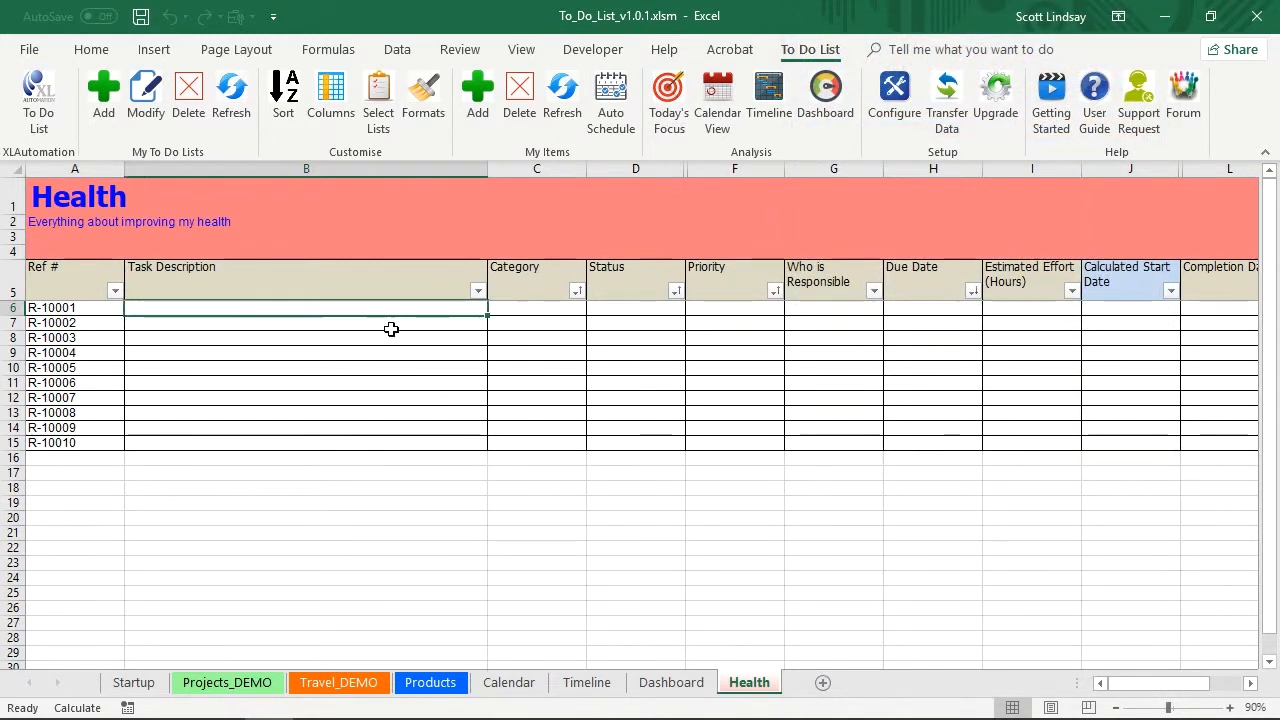
type("Investigate the exder")
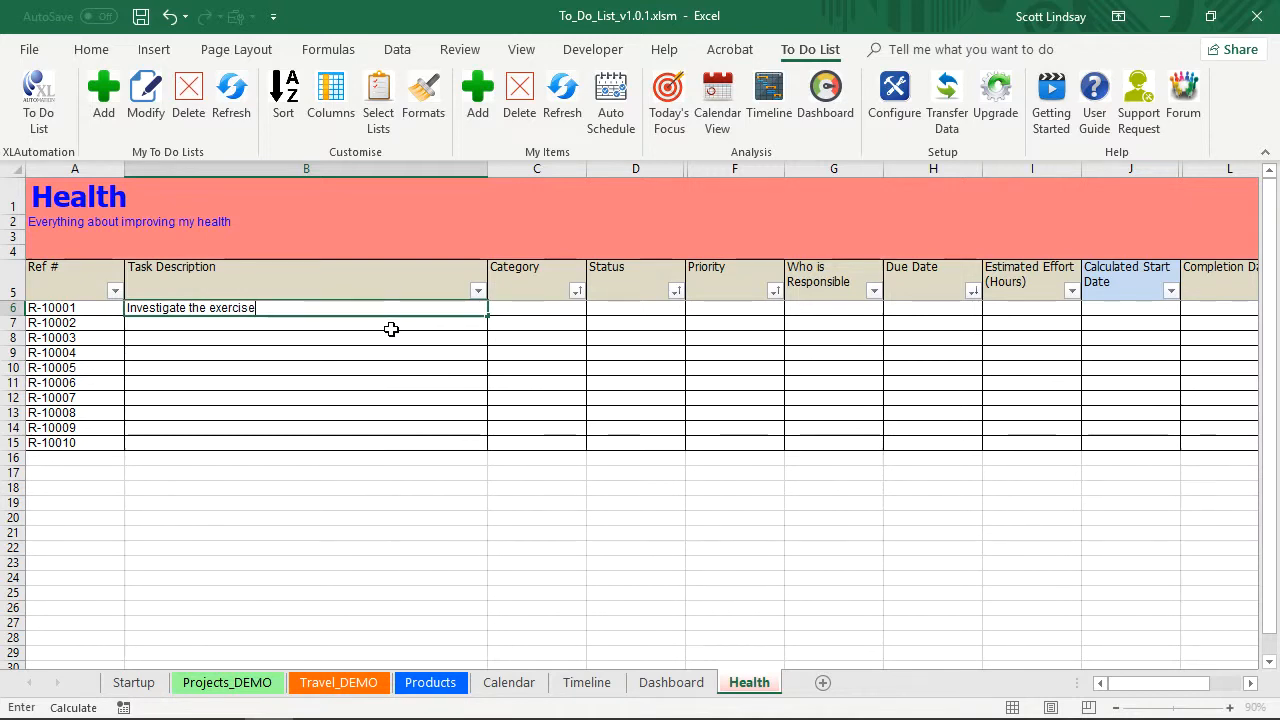
type("cise options in my area")
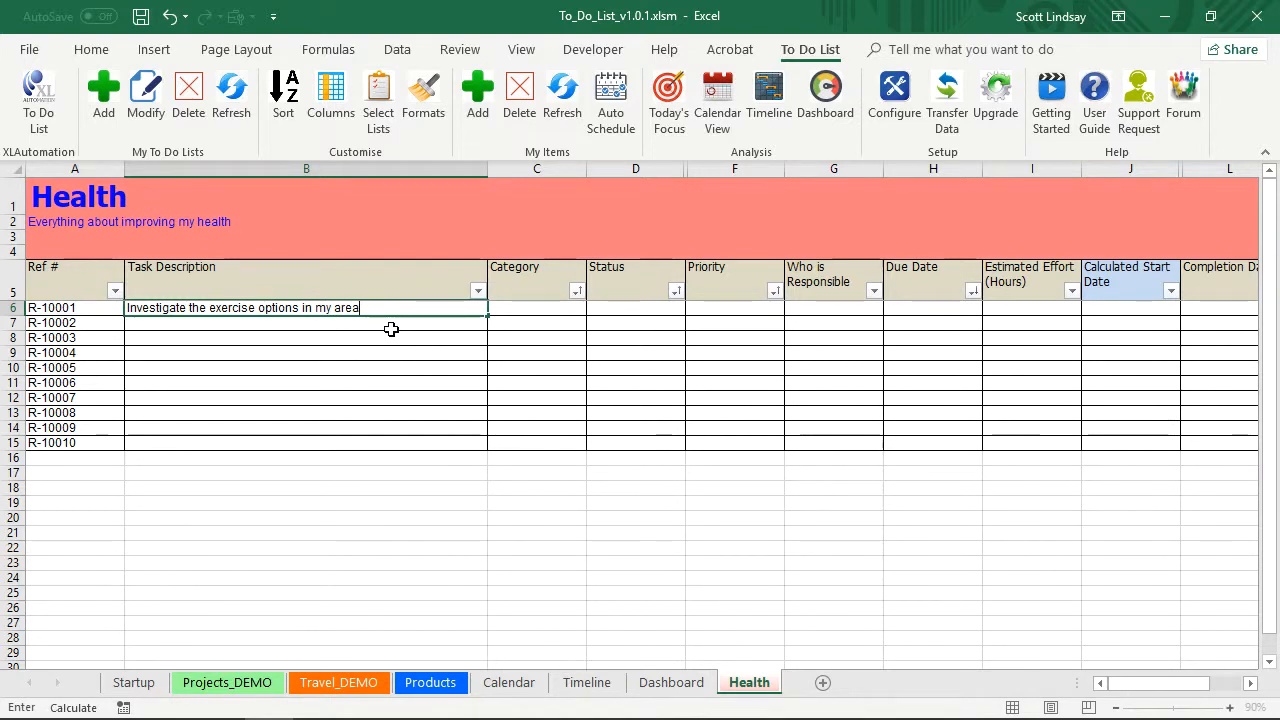
left_click(520, 309)
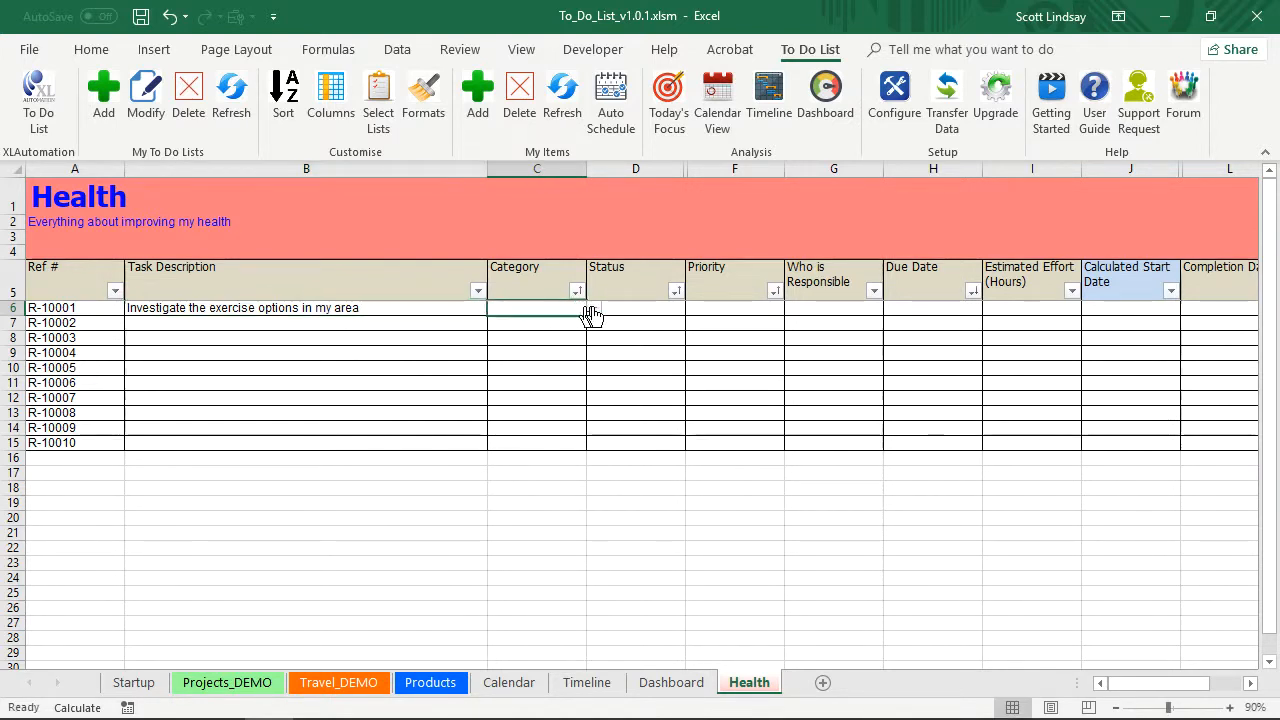
left_click(594, 313)
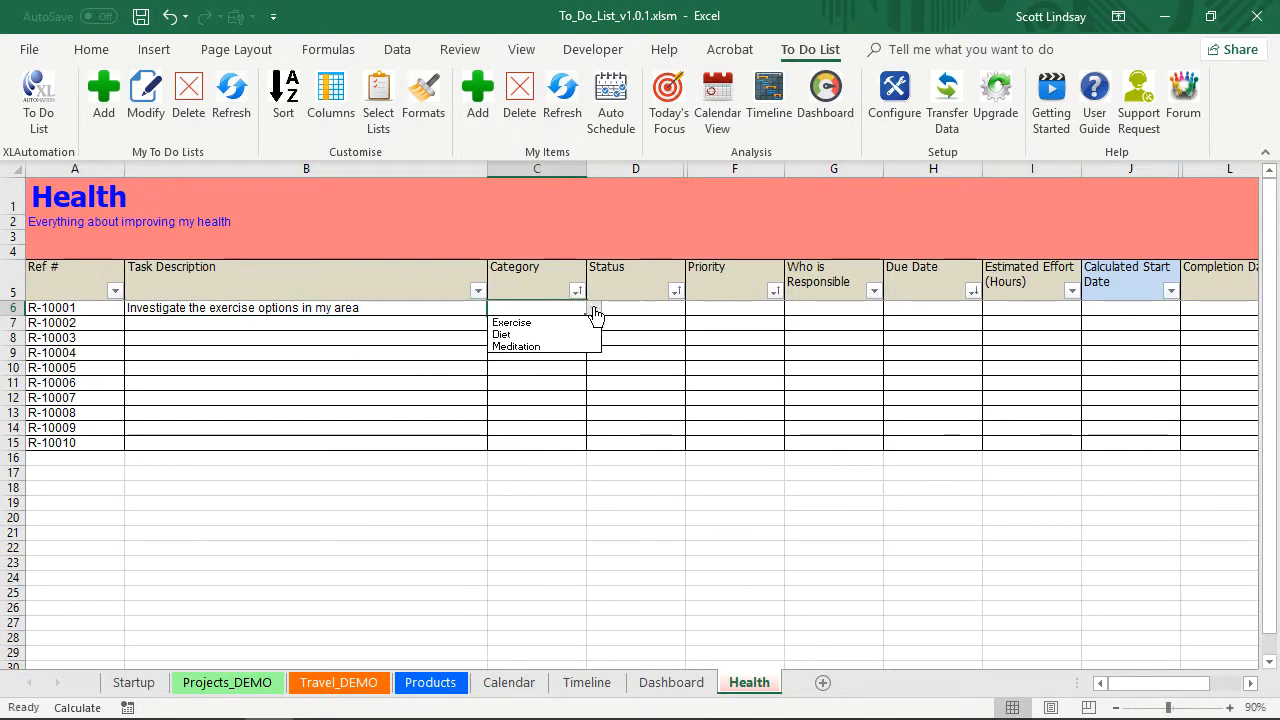
left_click(512, 322)
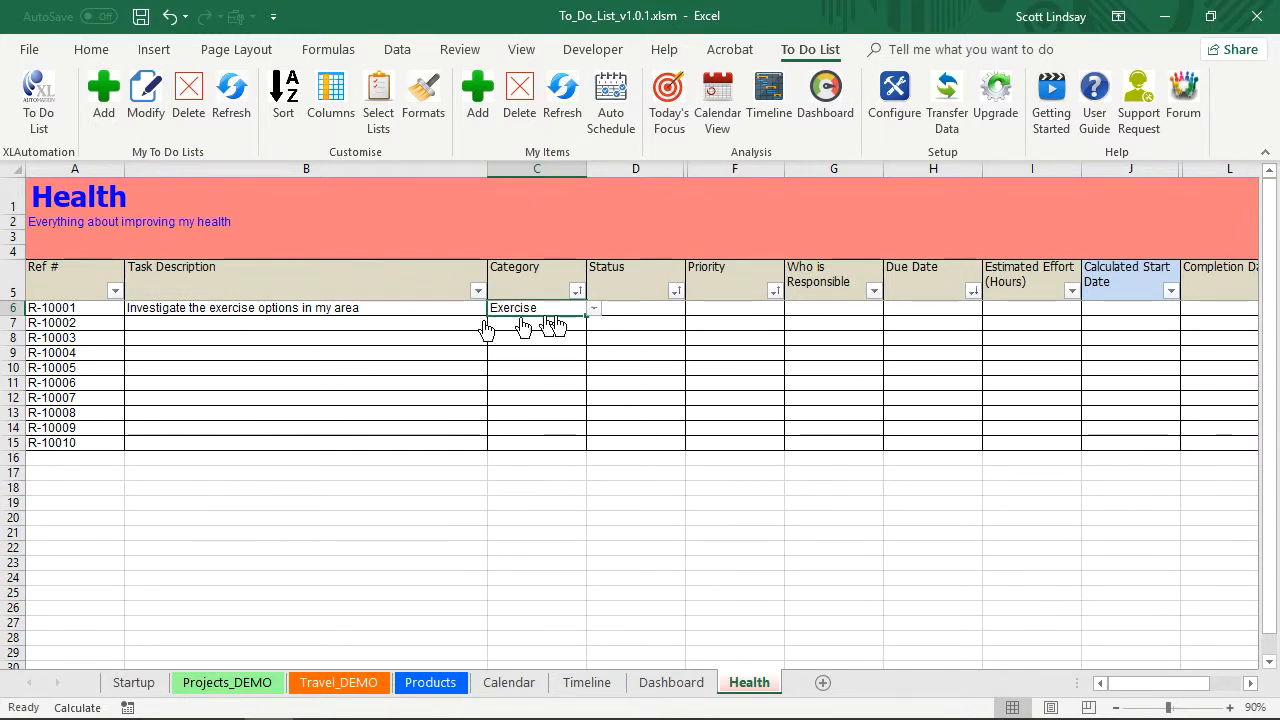
- Set task R-10001's status to Not Started and its priority to Medium
left_click(630, 306)
left_click(692, 309)
left_click(640, 323)
left_click(728, 312)
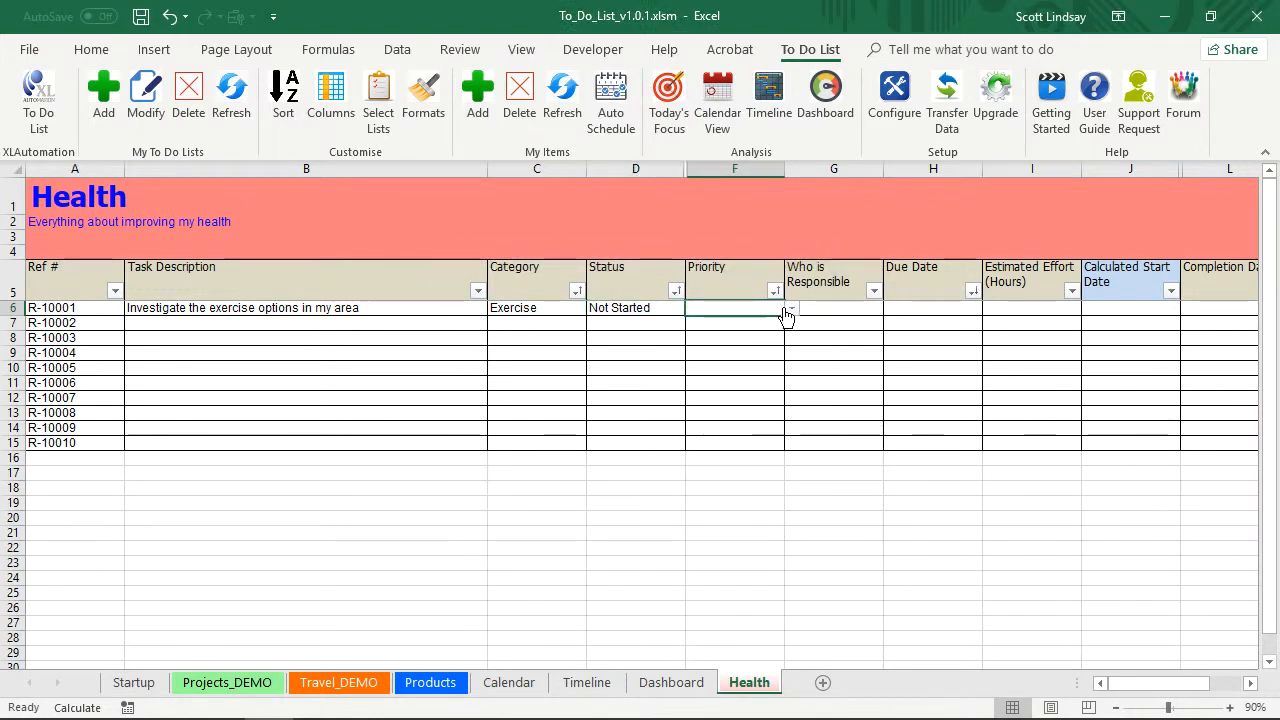
left_click(791, 309)
left_click(744, 350)
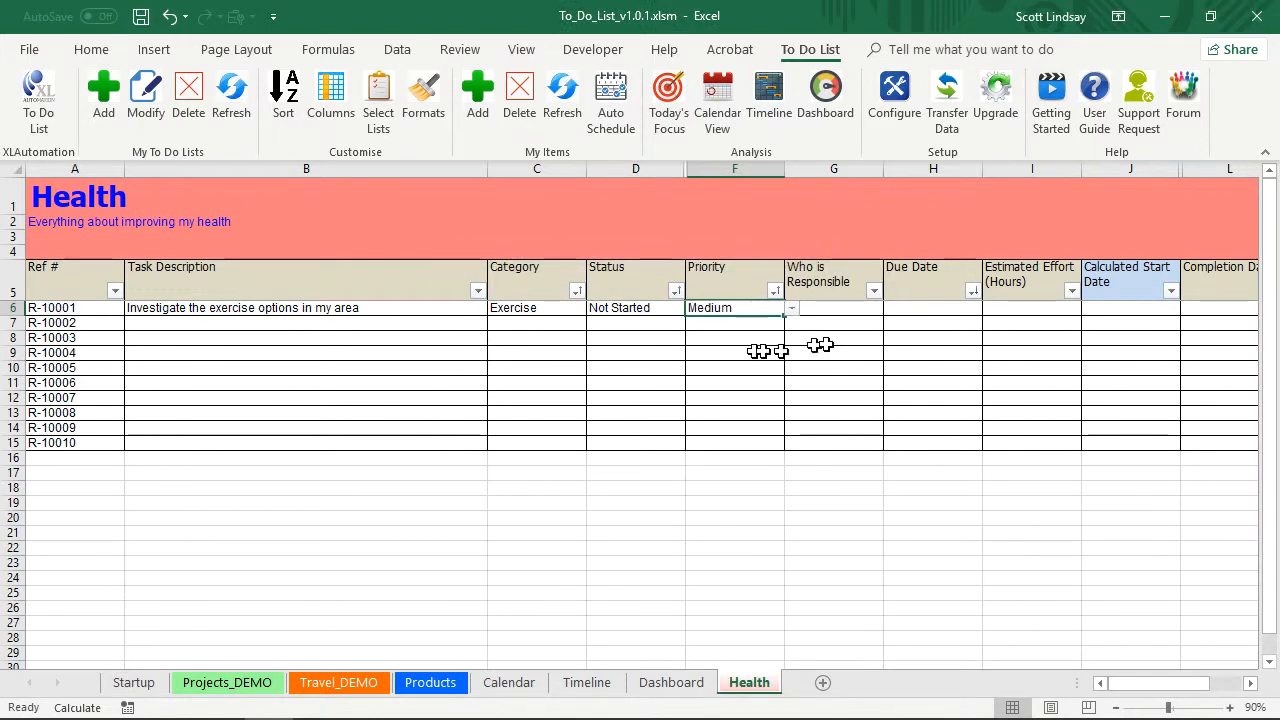
- Enter "Me" as the person responsible for task R-10001
left_click(837, 305)
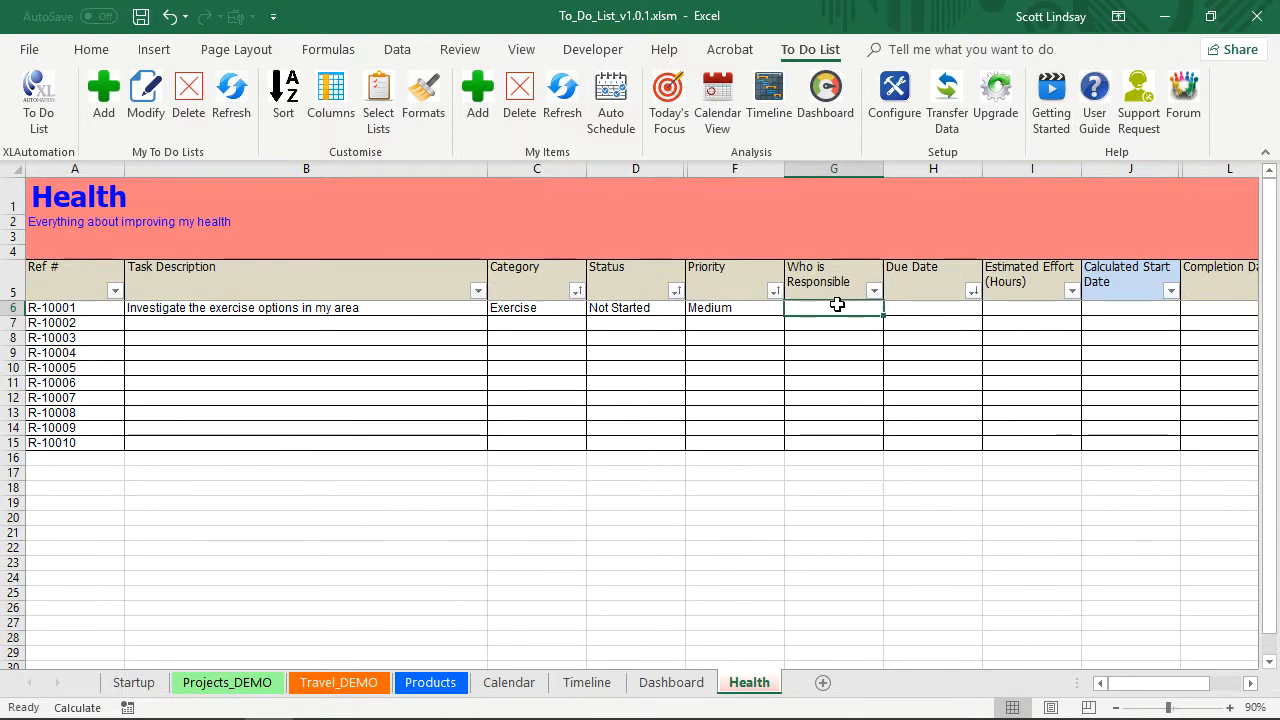
type("Me")
key("Tab")
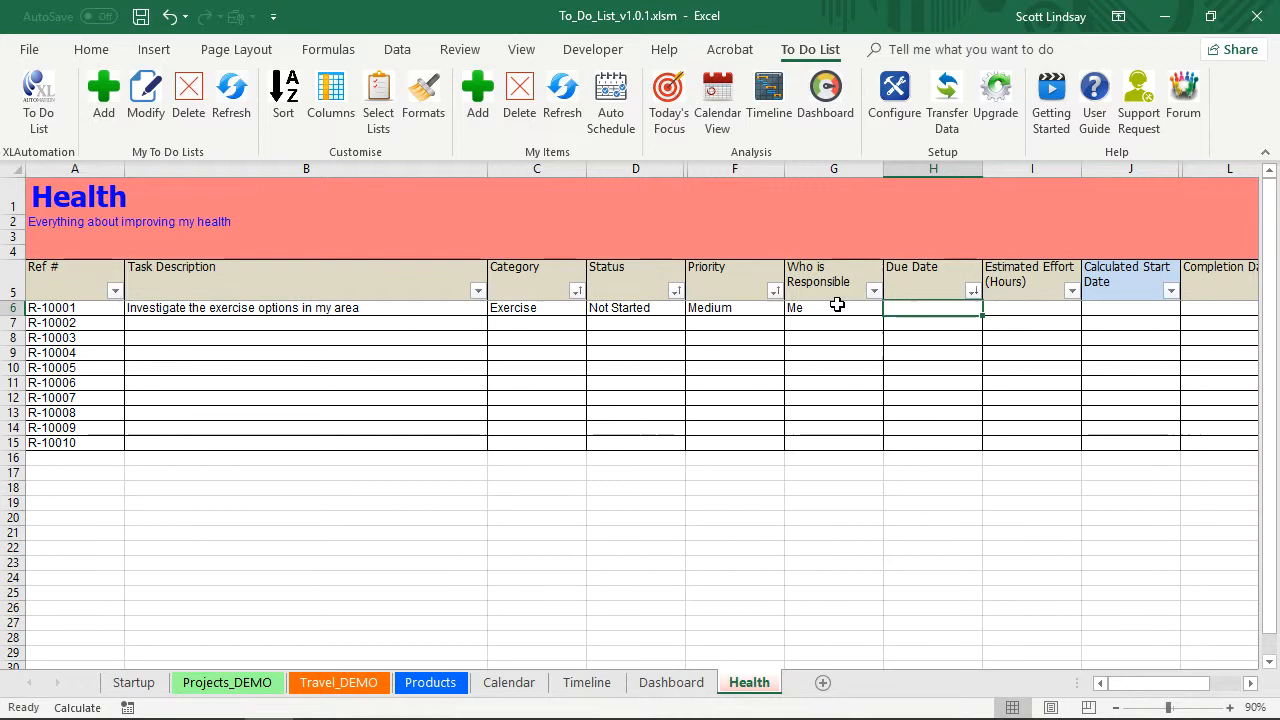
key("Tab")
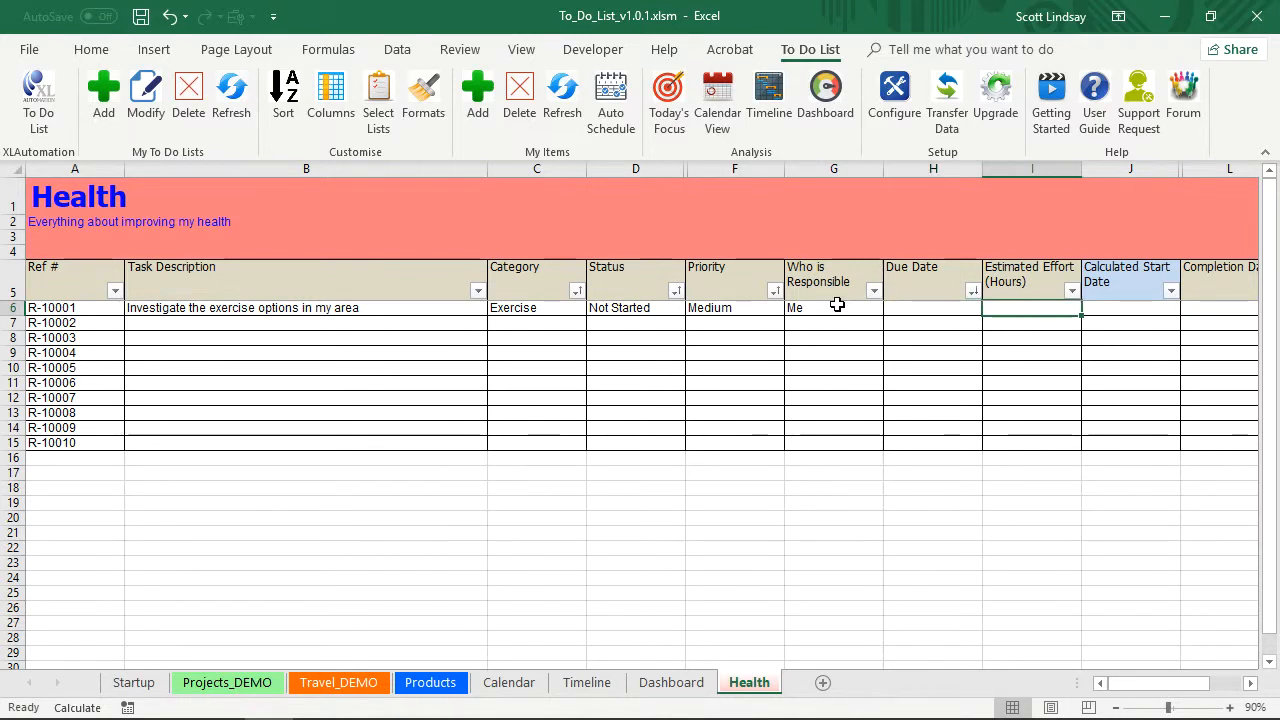
key("Return")
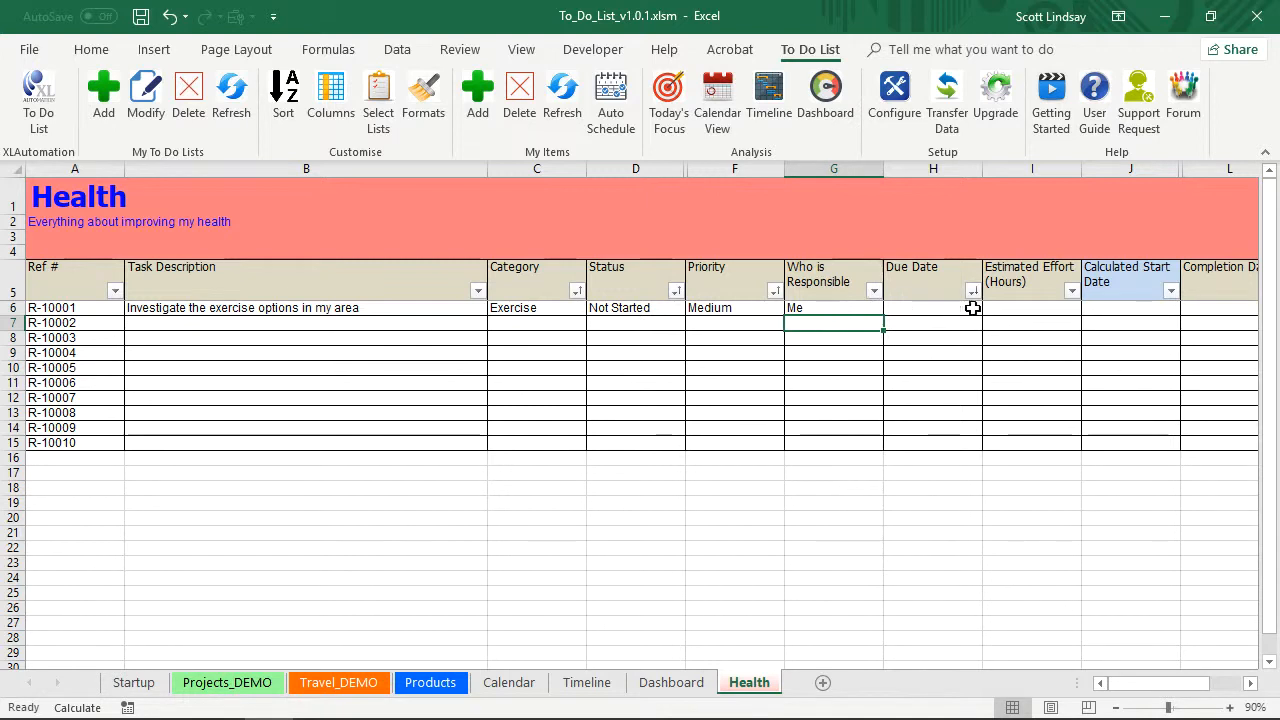
- Enter 2/11/18 as task R-10001's due date and examine the Warning column and the list's valid-day settings
left_click(941, 308)
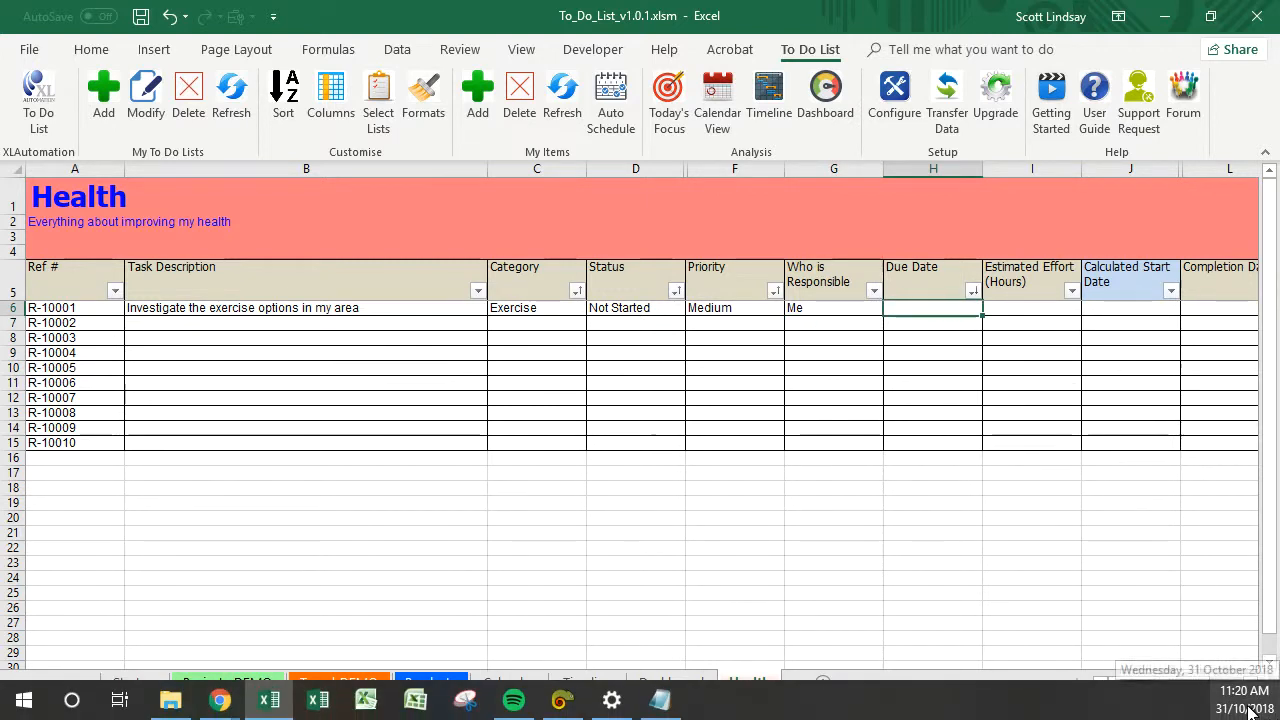
type("2/11/18")
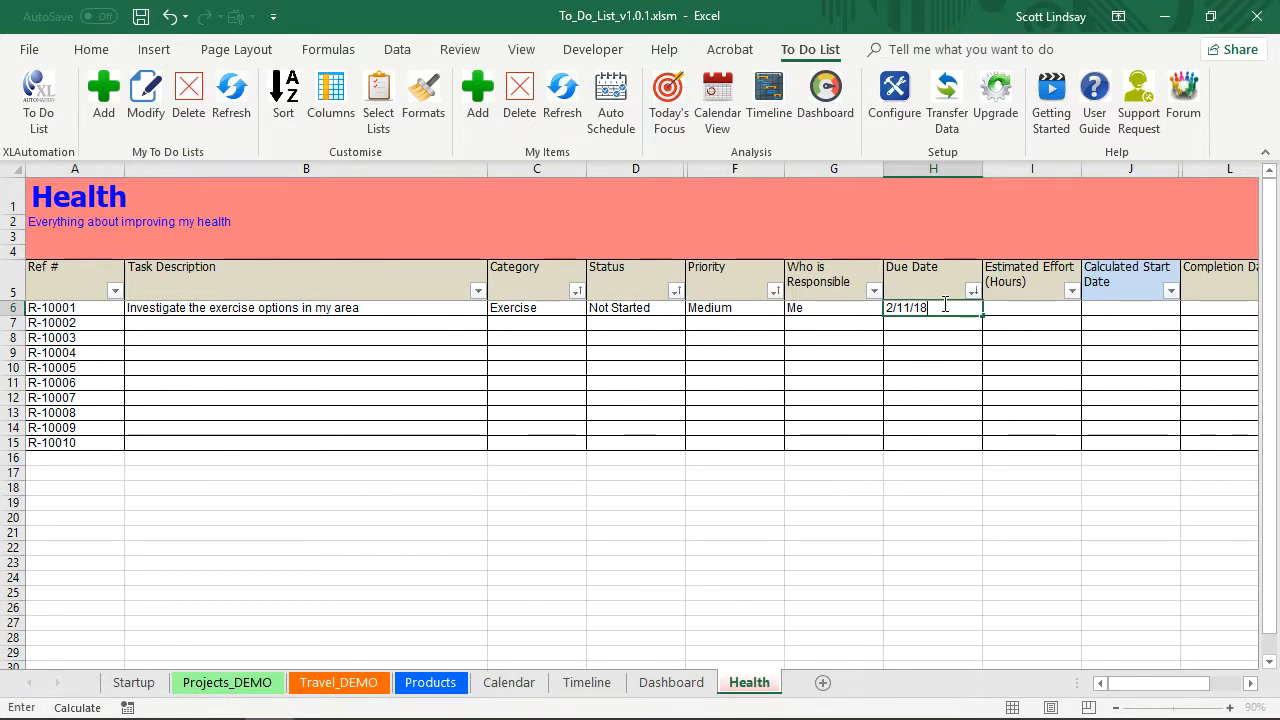
key("Tab")
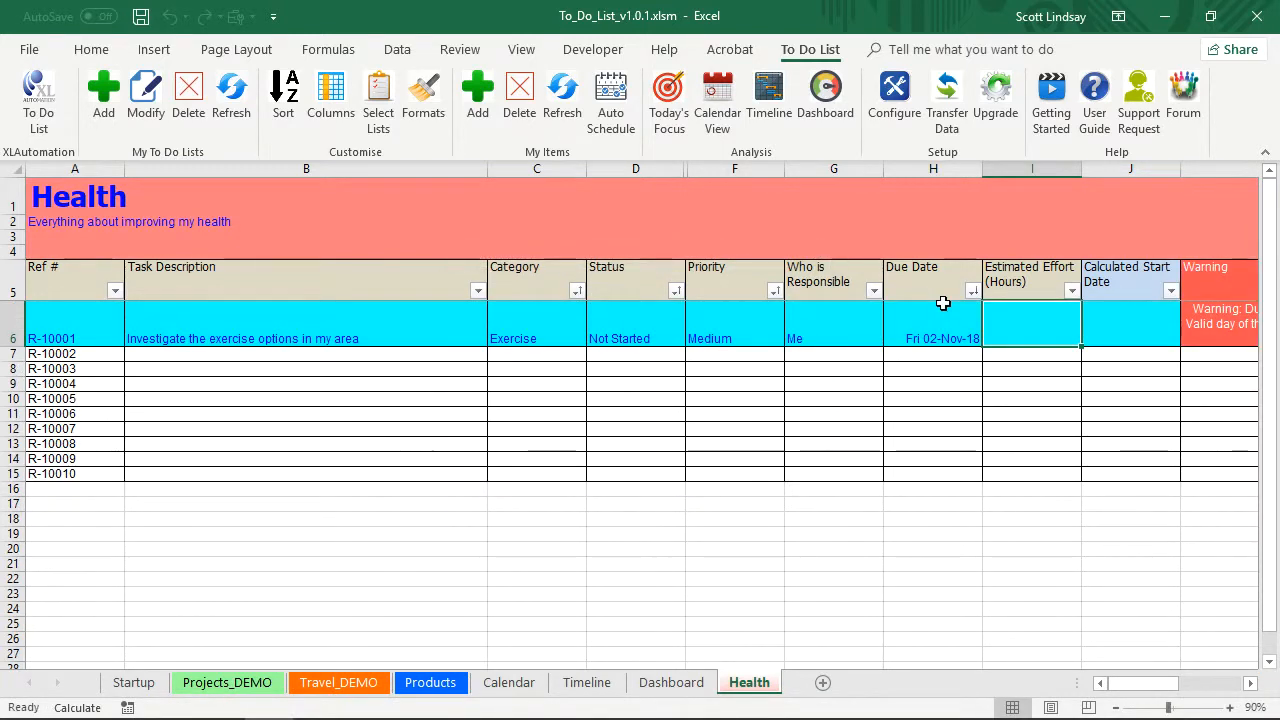
left_click(1250, 684)
left_click(1250, 684)
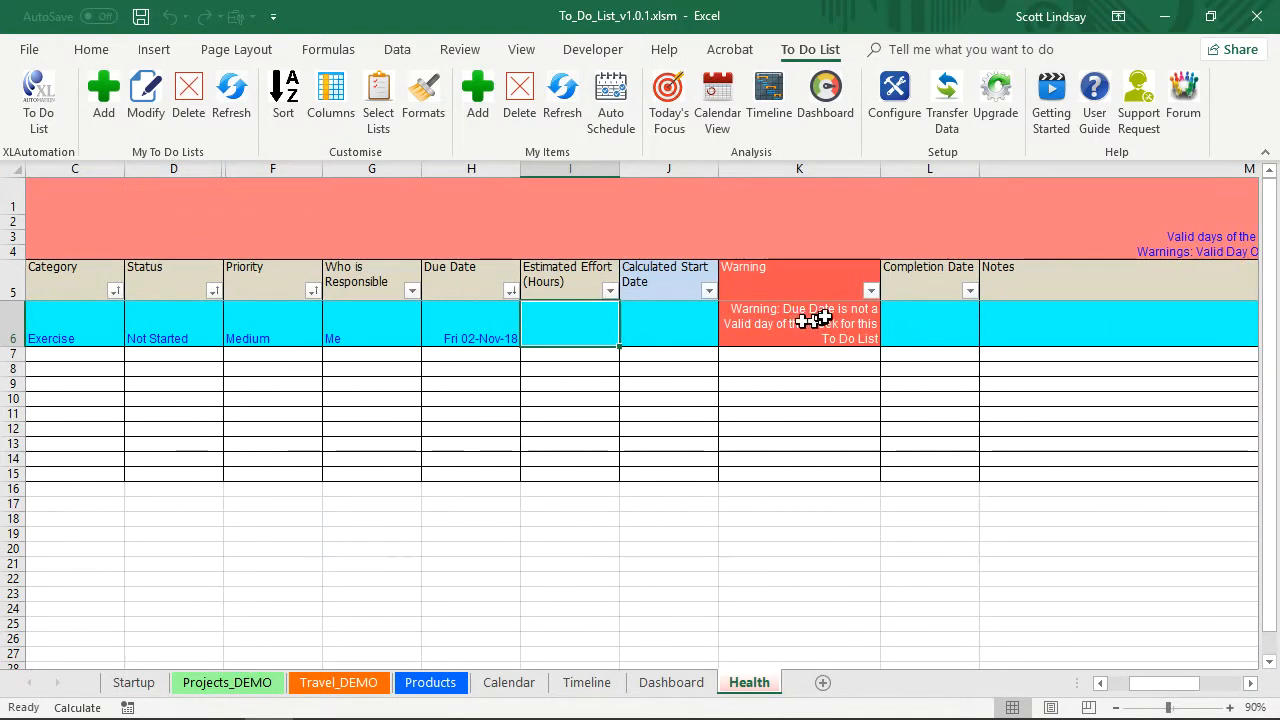
left_click(1250, 686)
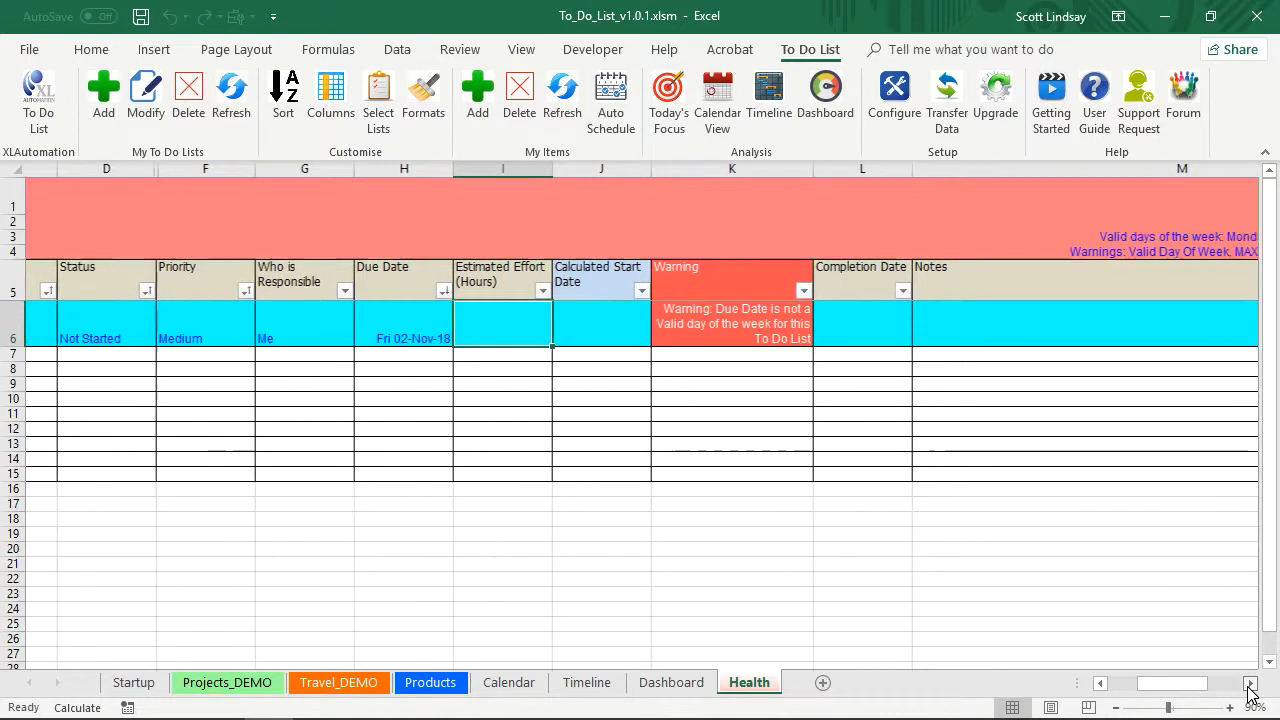
left_click(1250, 686)
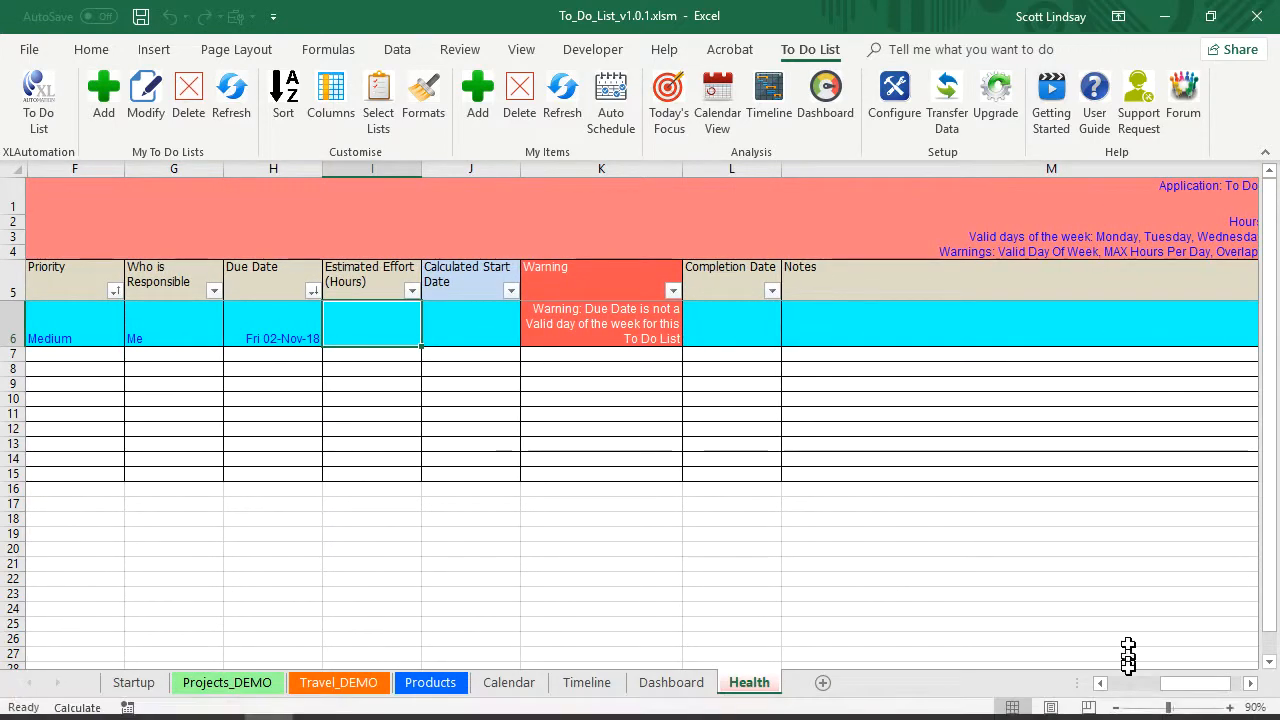
left_click(1116, 707)
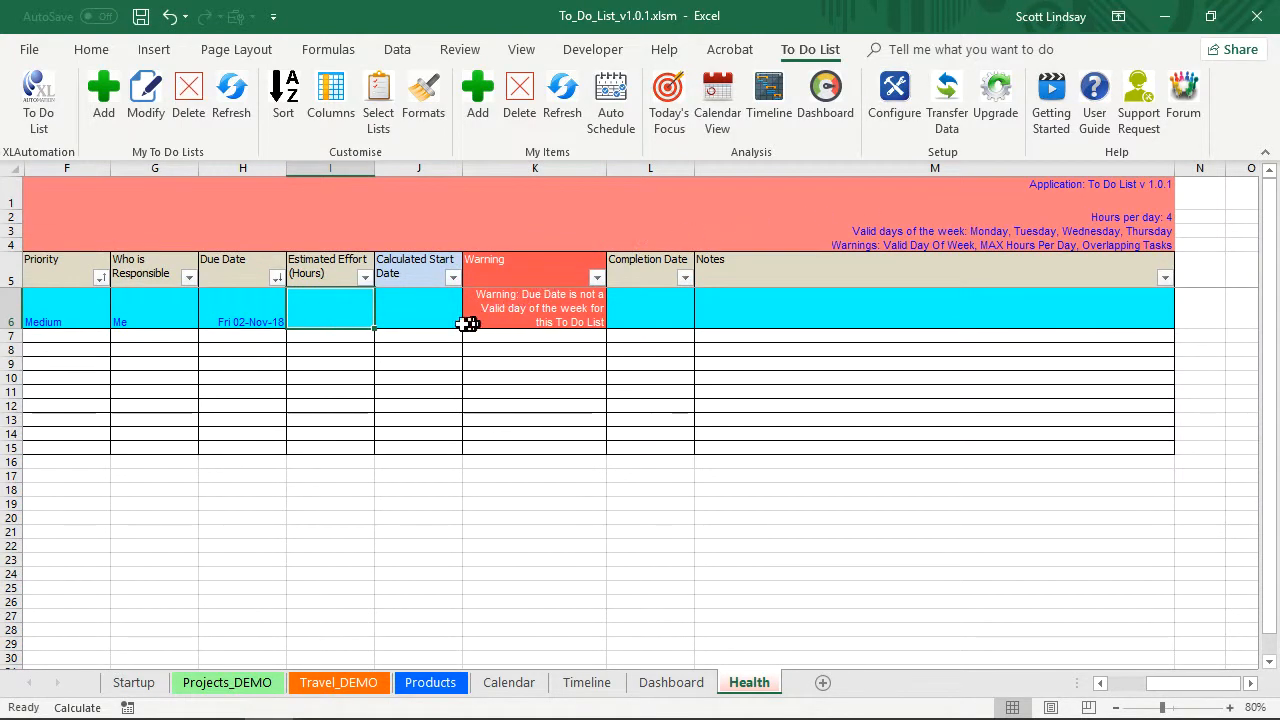
- Set task R-10001's due date to Thursday 1 November 2018
left_click(241, 318)
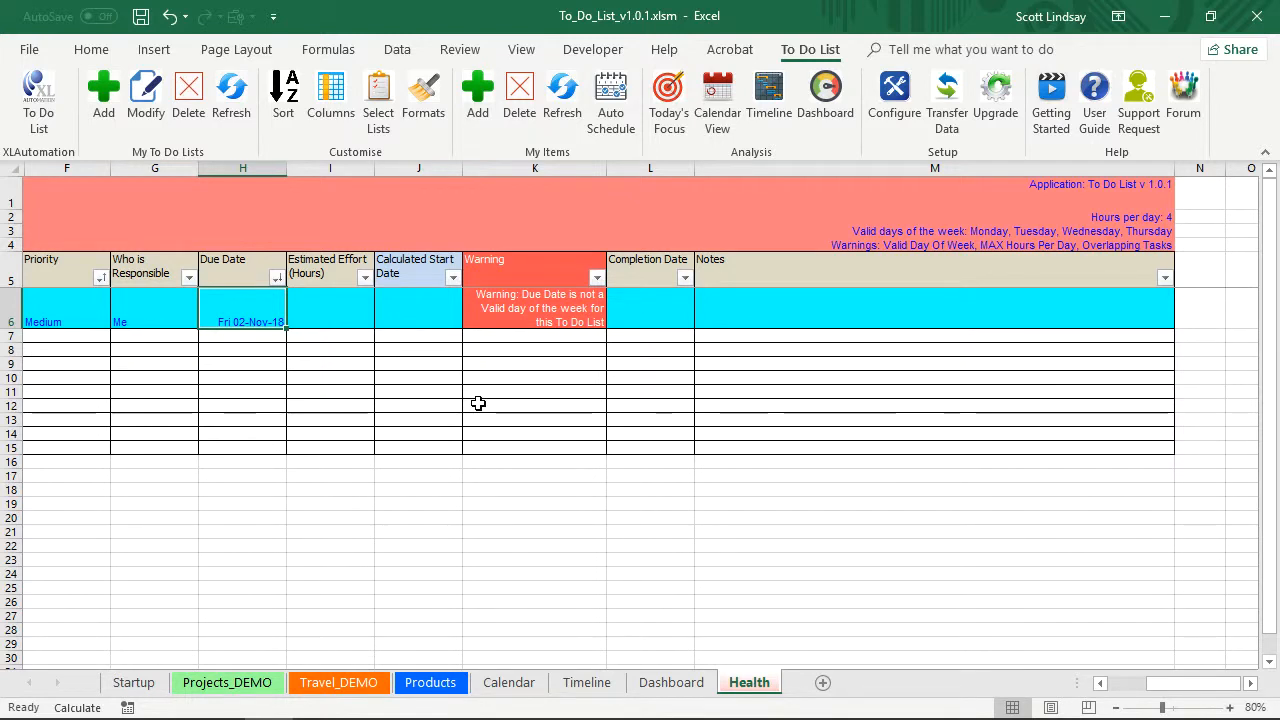
type("1/11")
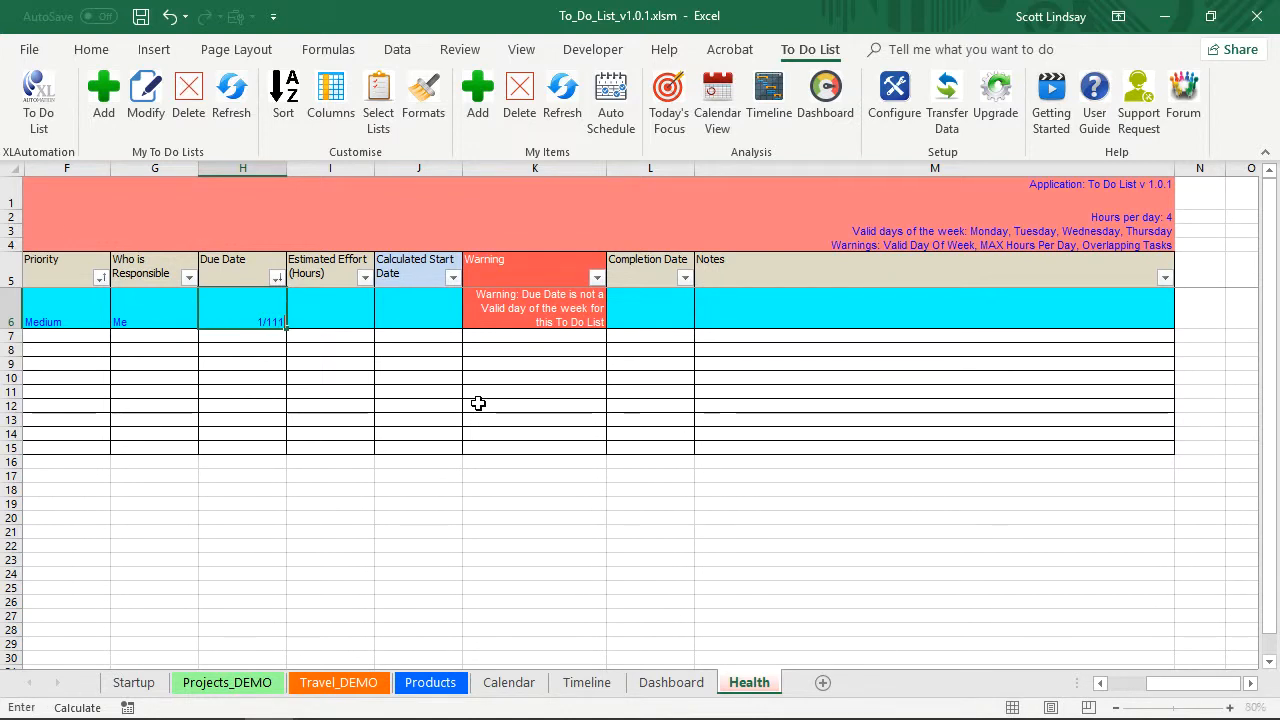
key("Return")
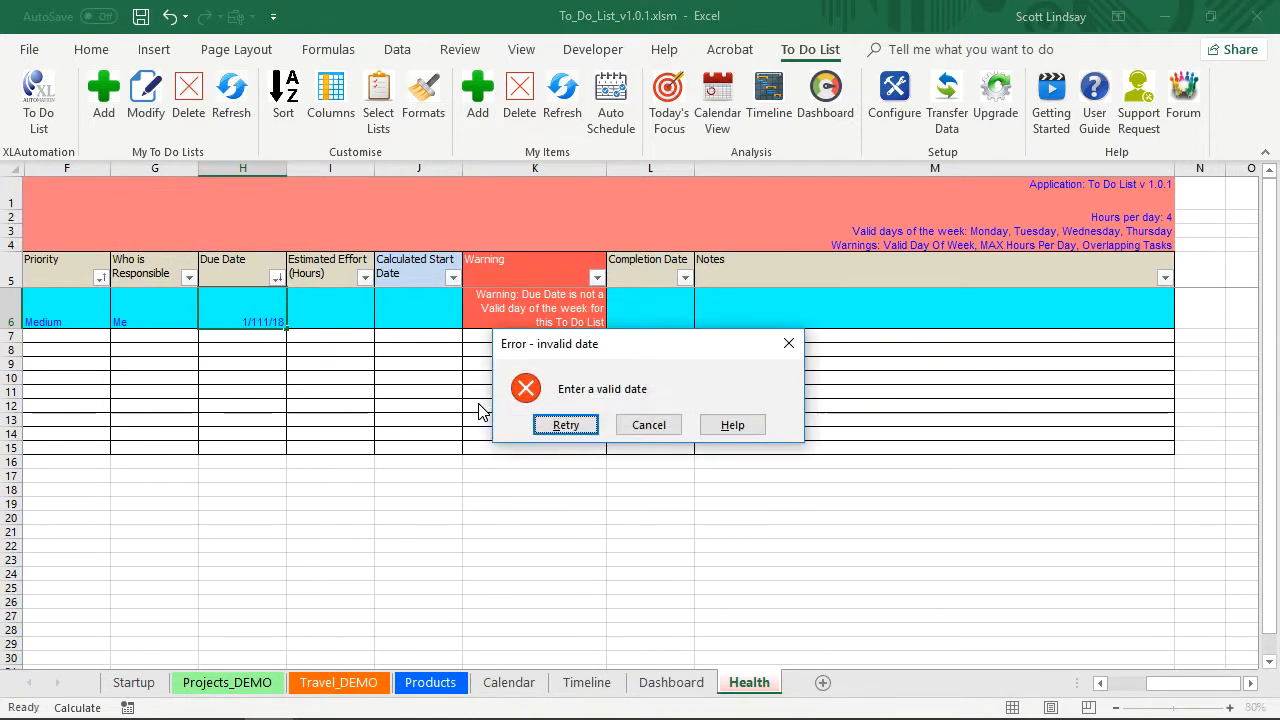
left_click(572, 422)
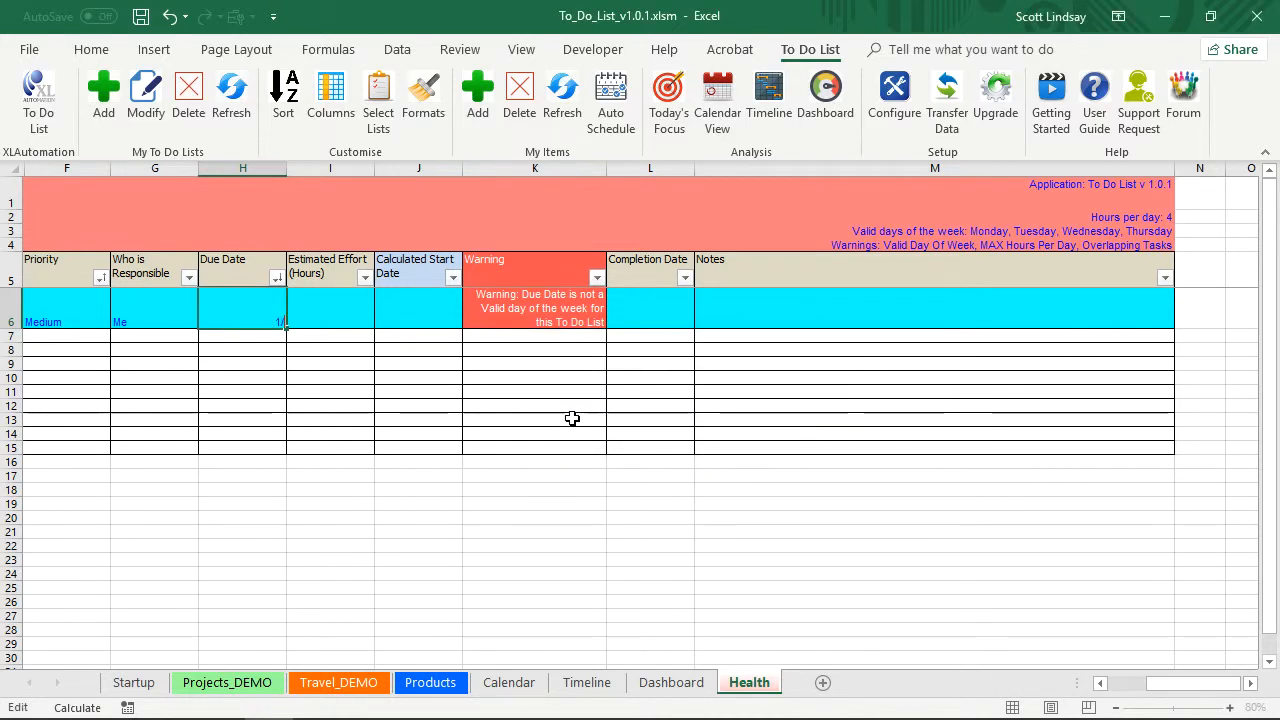
key("Return")
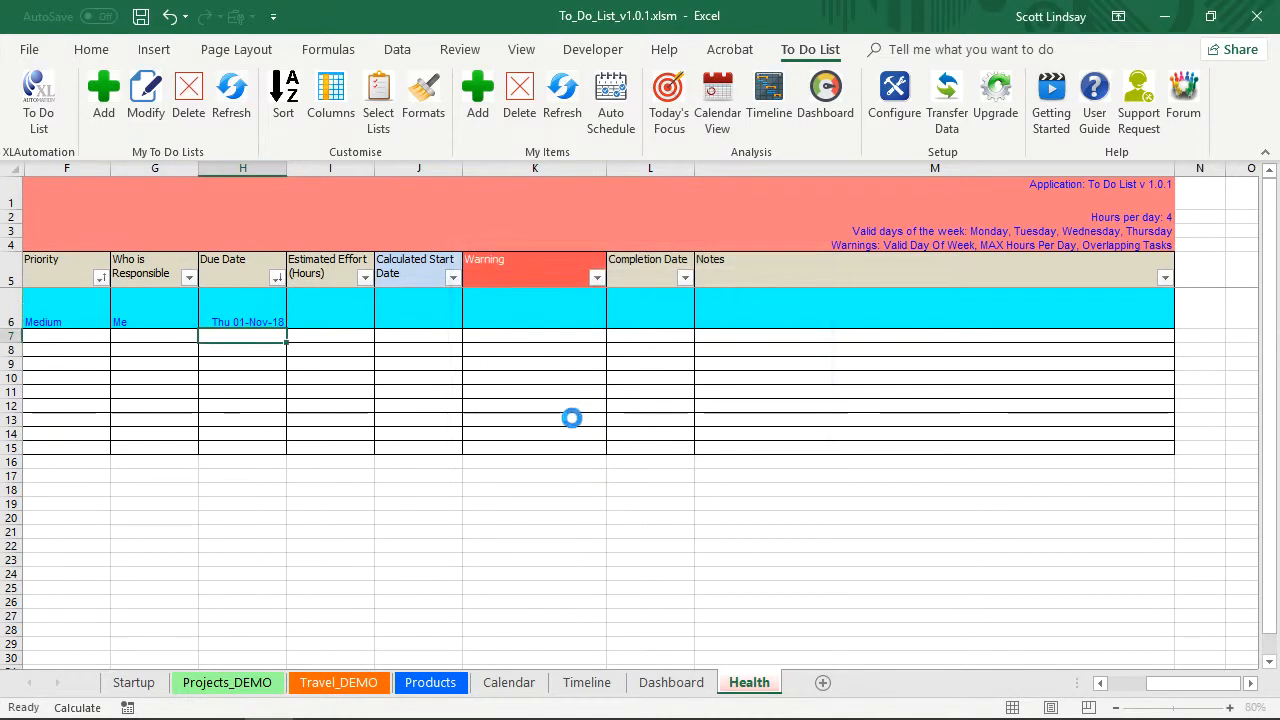
- Set task R-10001's estimated effort to 2 hours and return to the first columns of the Health sheet
left_click(337, 295)
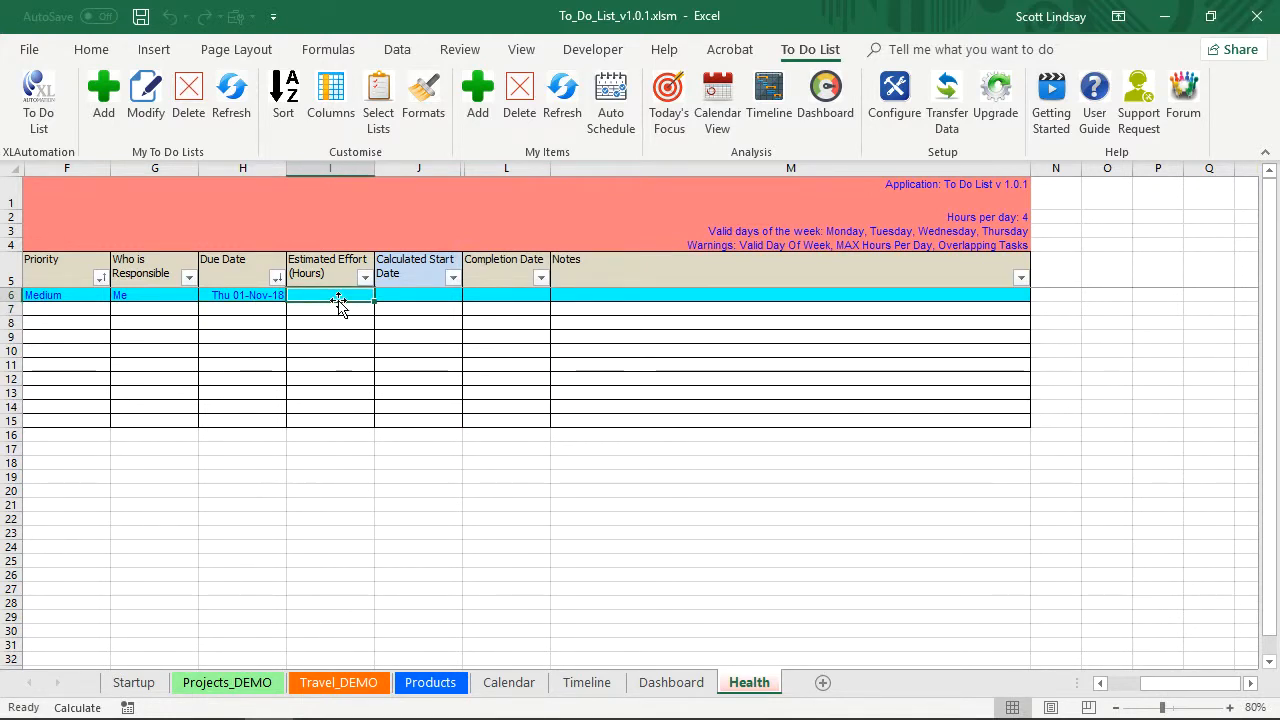
type("2")
key("Return")
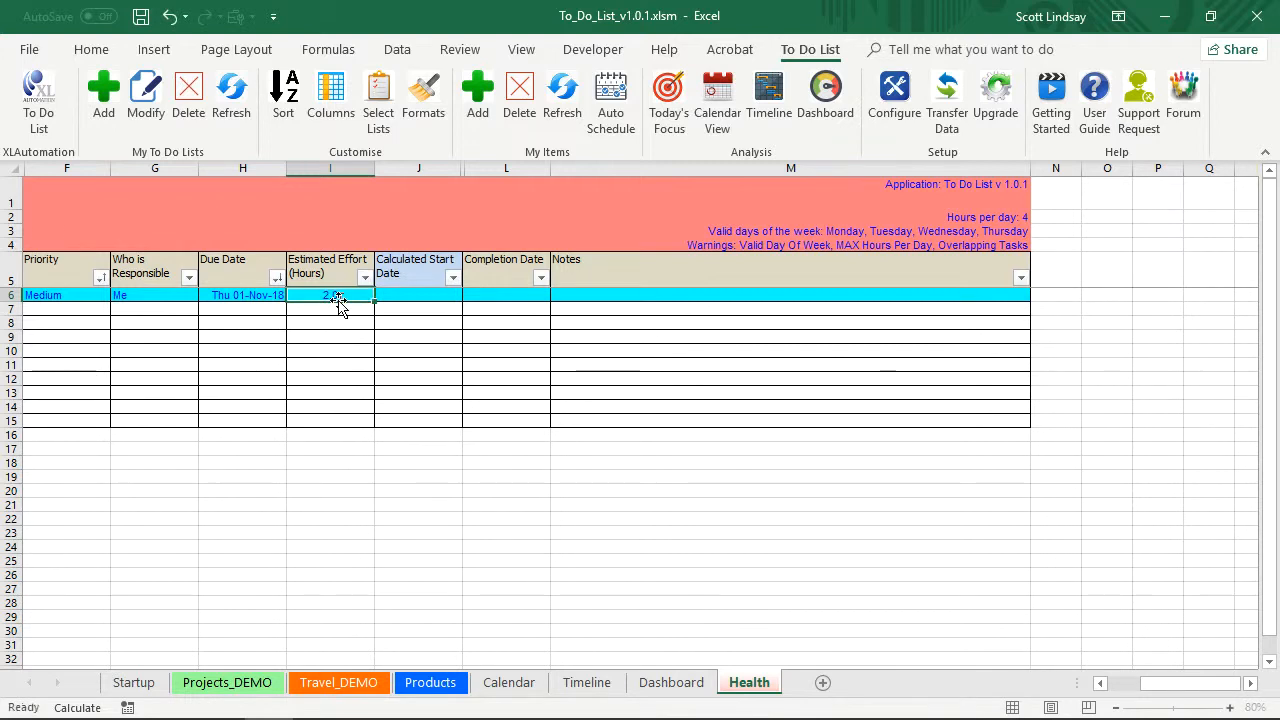
left_click(1100, 683)
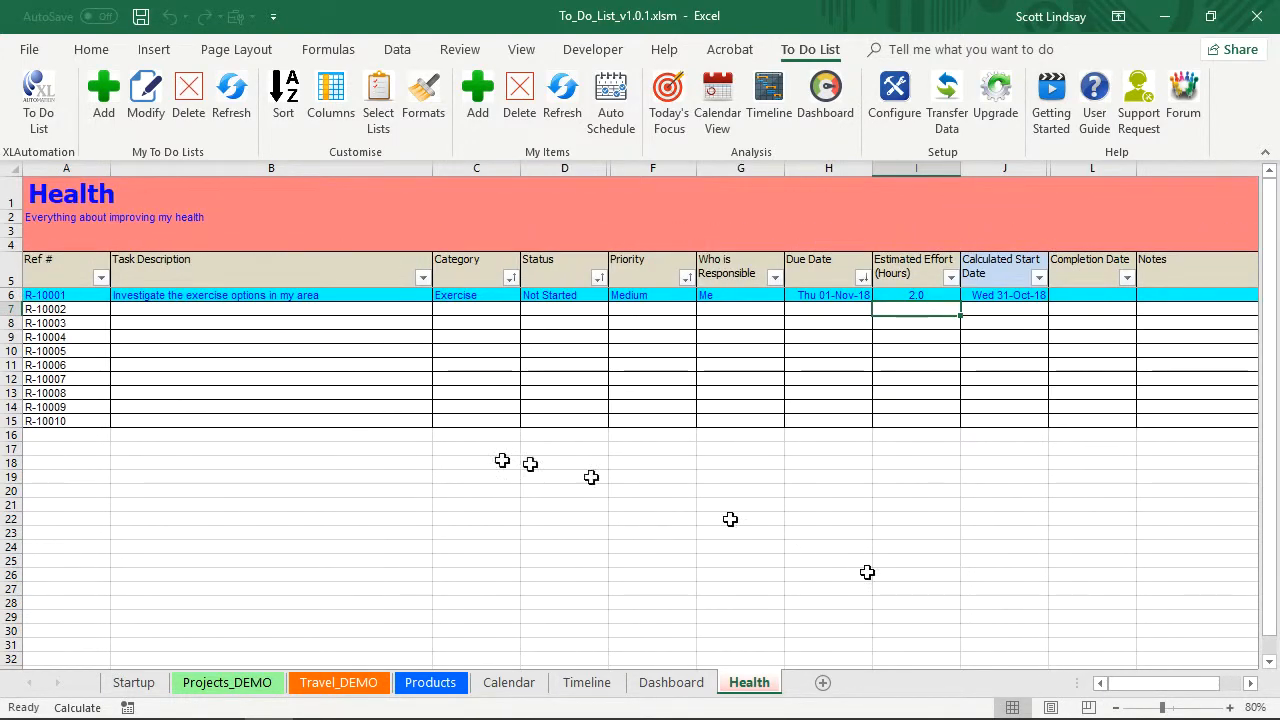